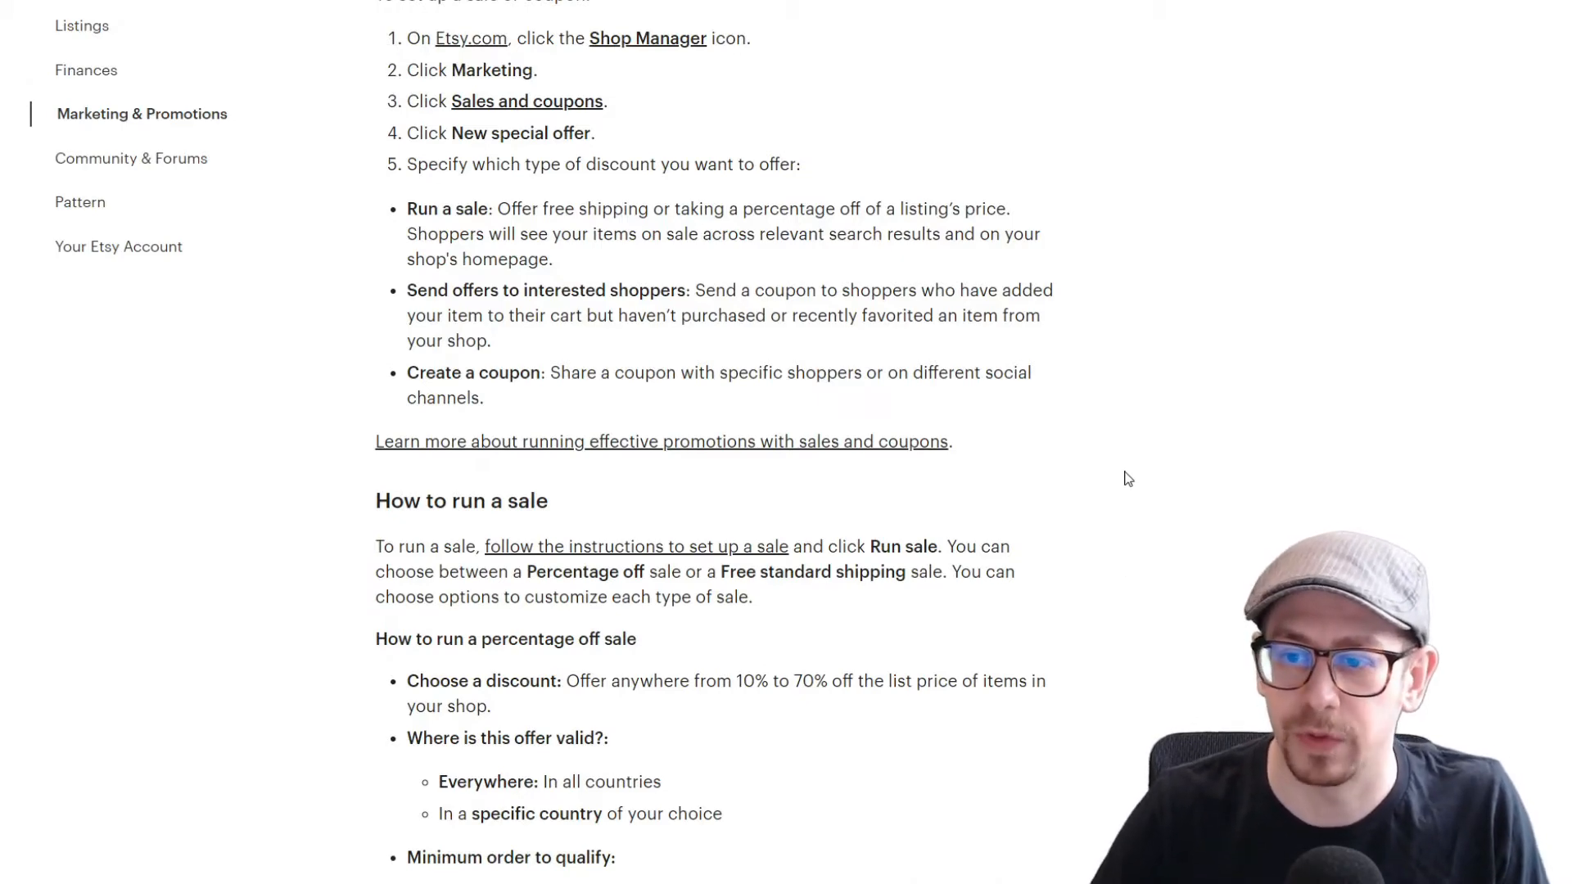
# Step: Read through the help article's instructions on how to run percentage off and free shipping sales
pyautogui.scroll(-2, 704, 442)
pyautogui.scroll(-7, 717, 442)
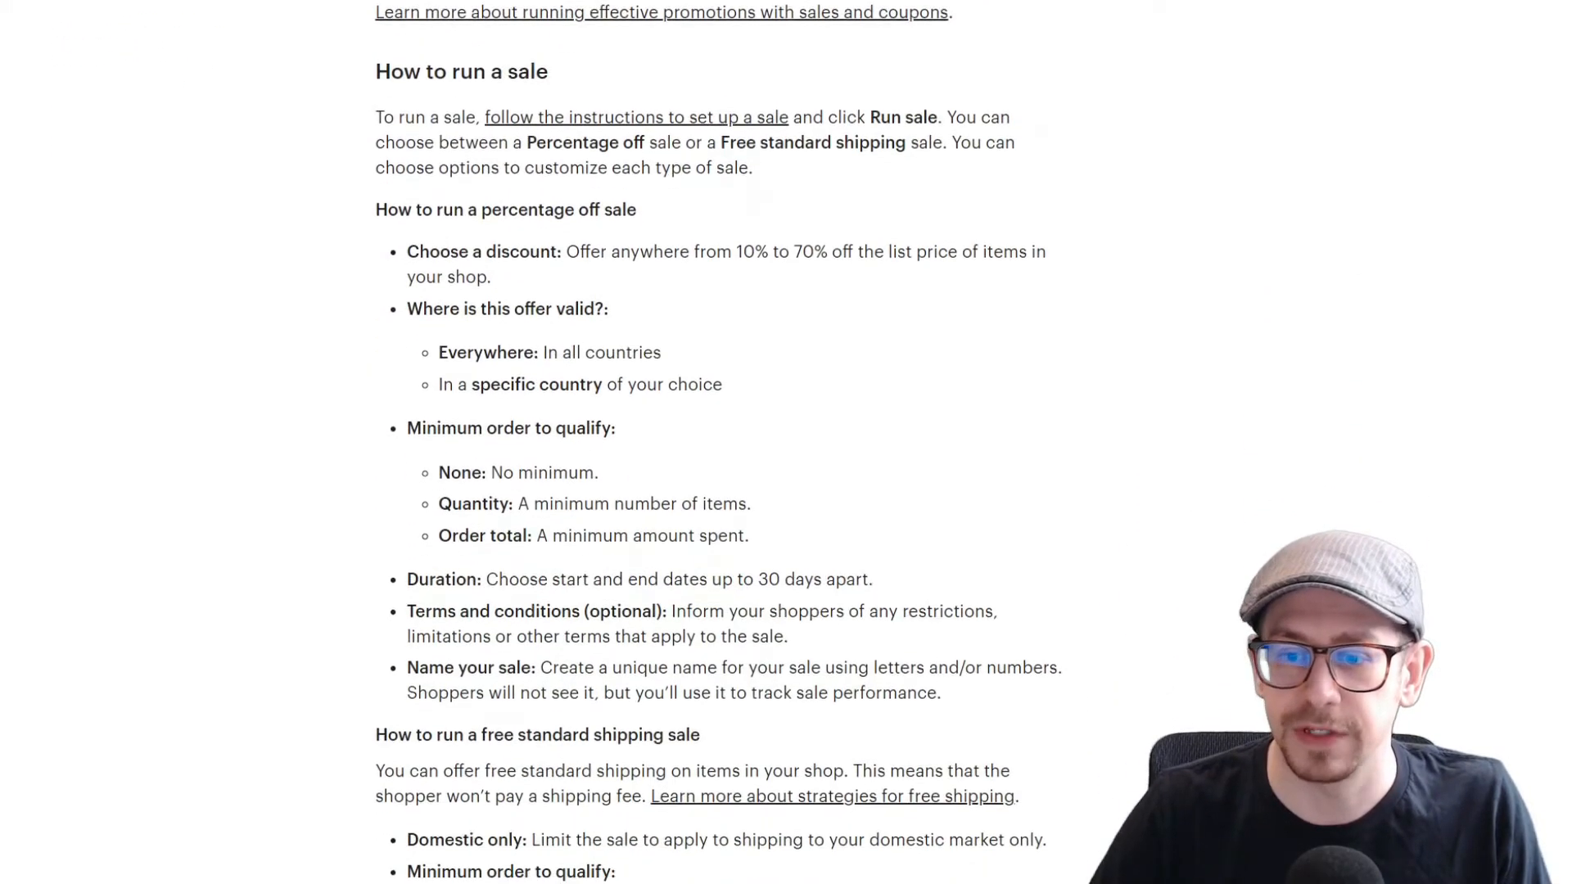
pyautogui.scroll(-2, 717, 442)
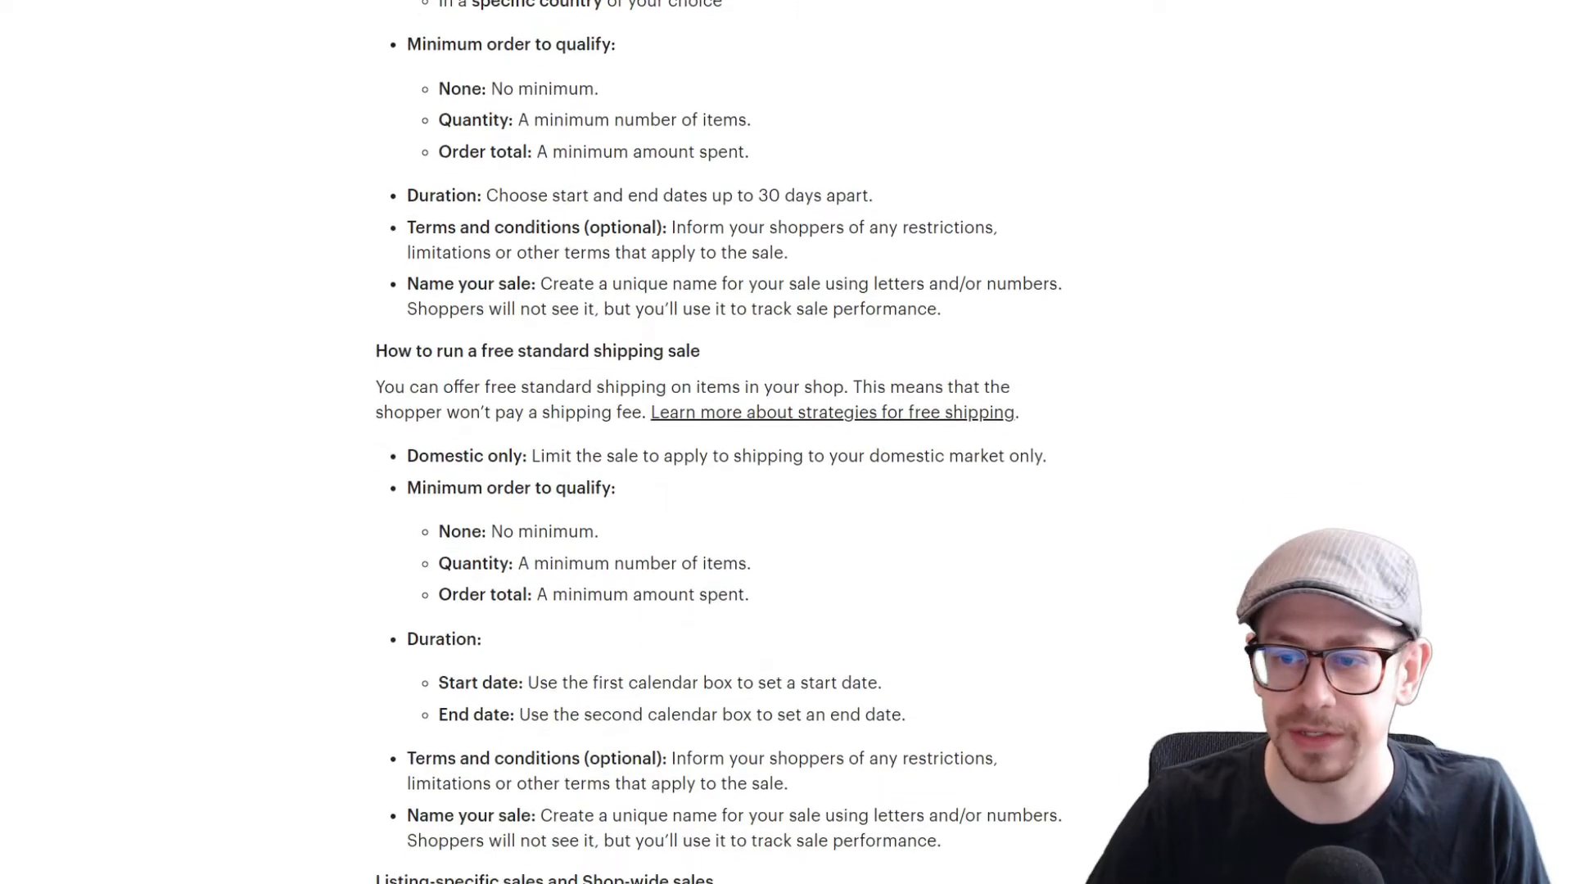
pyautogui.scroll(15, 718, 442)
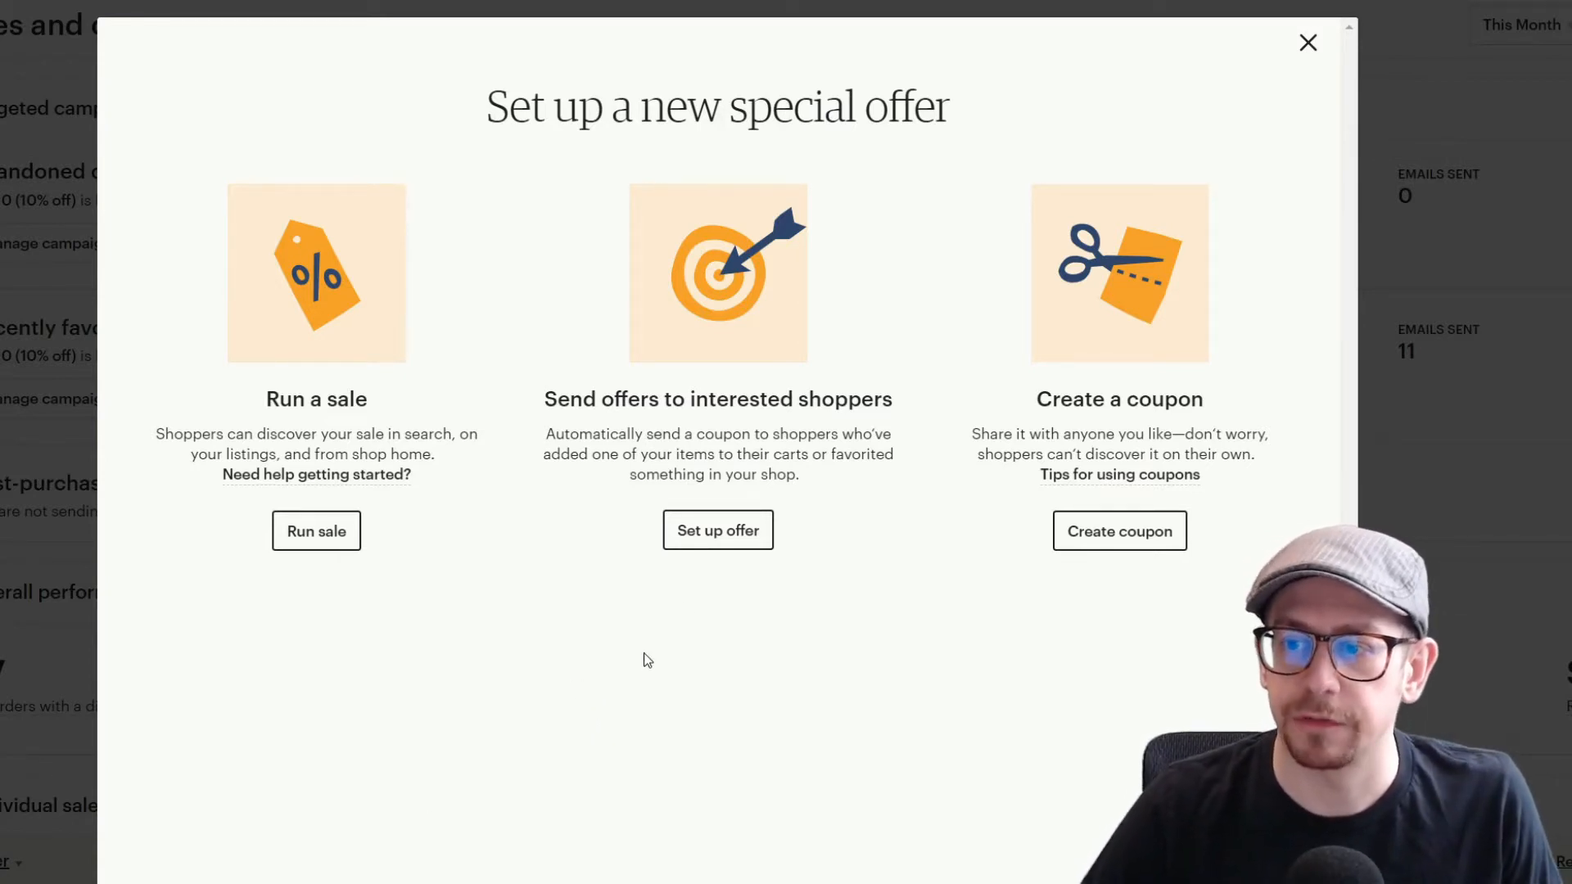
# Step: Begin setting up a targeted offer and choose recently favorited shoppers as the audience
pyautogui.click(718, 530)
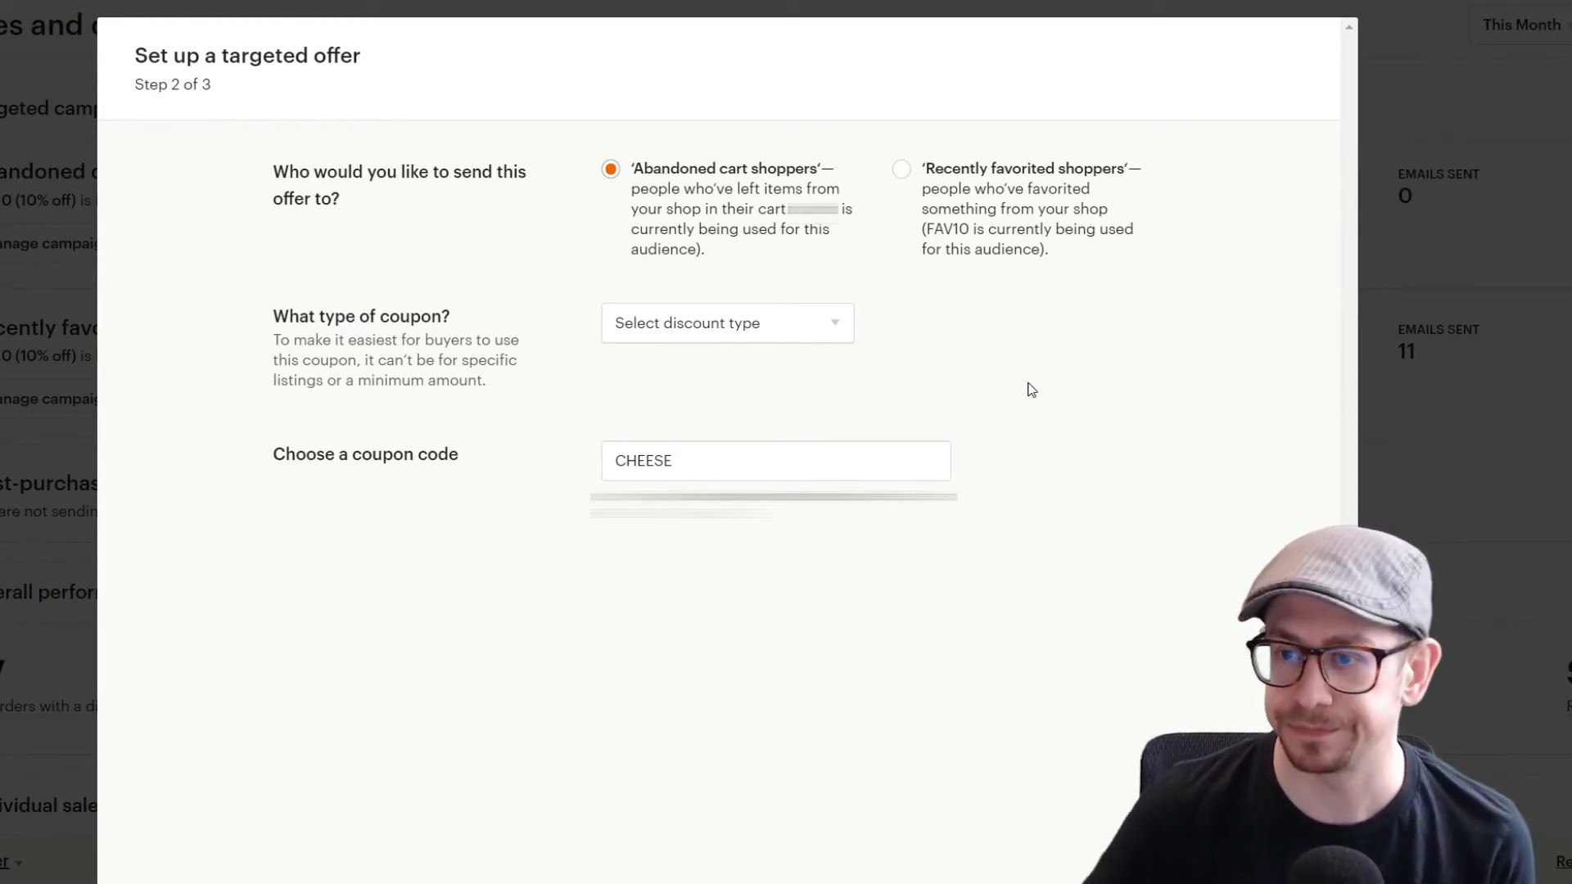
pyautogui.click(838, 331)
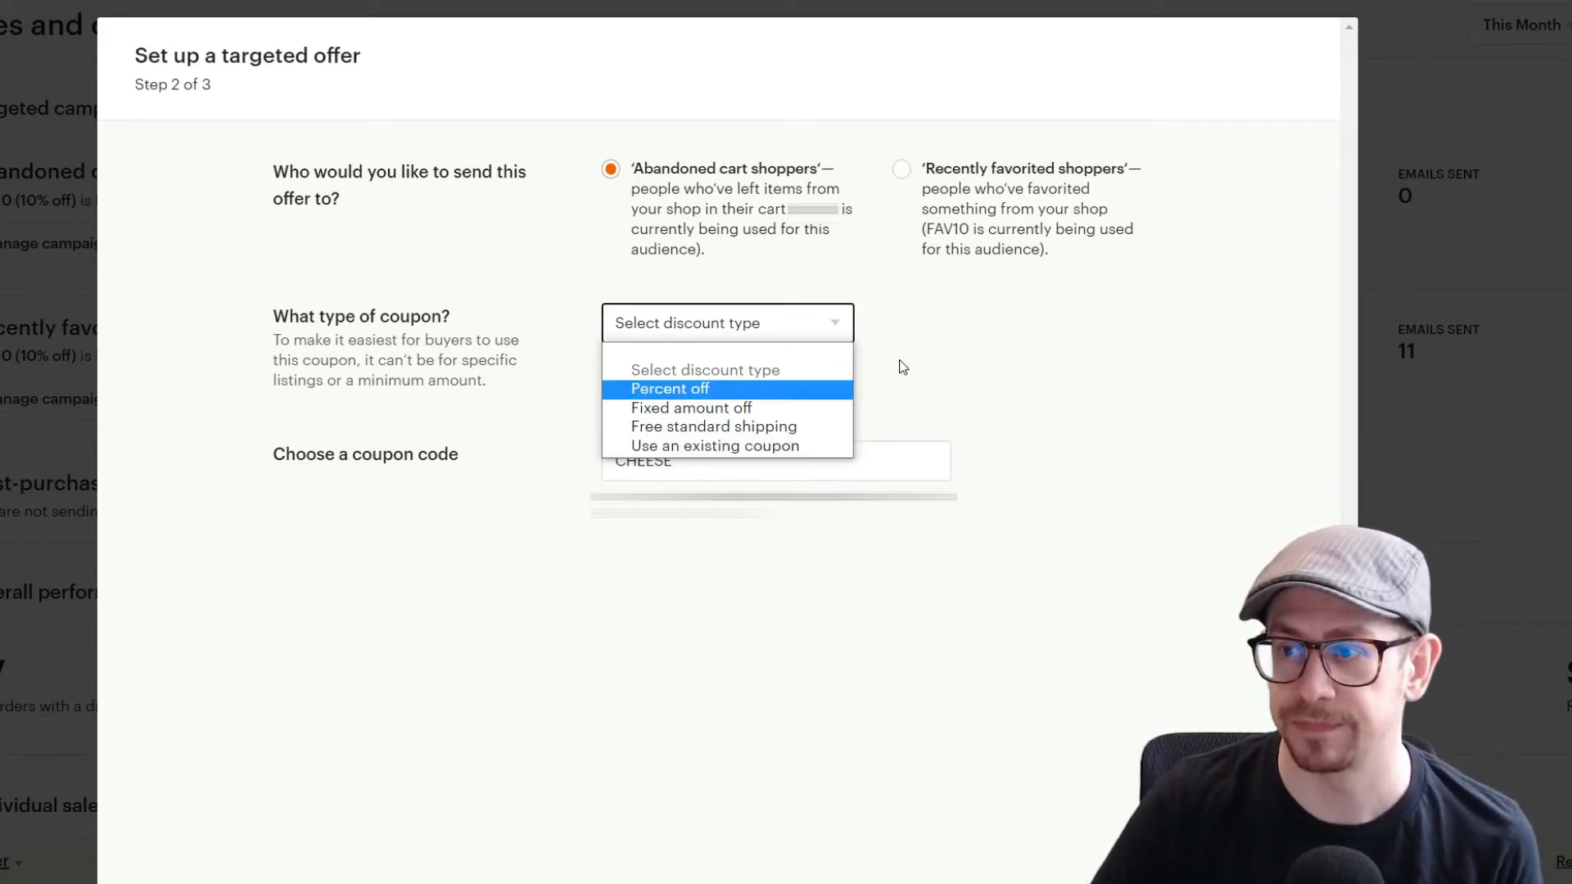
pyautogui.click(1045, 415)
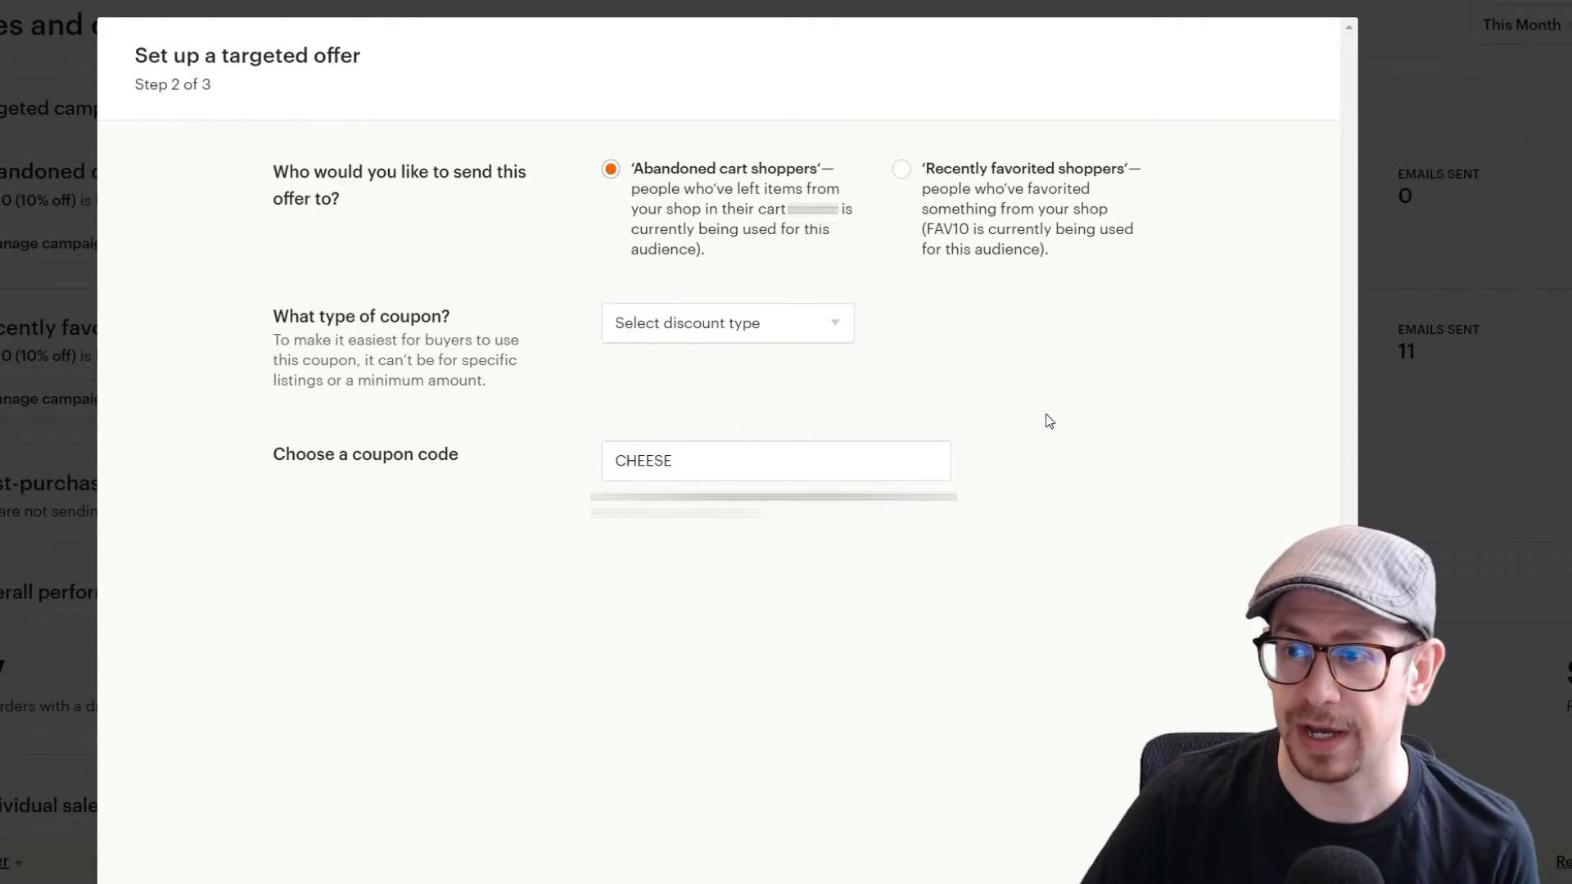
pyautogui.click(902, 171)
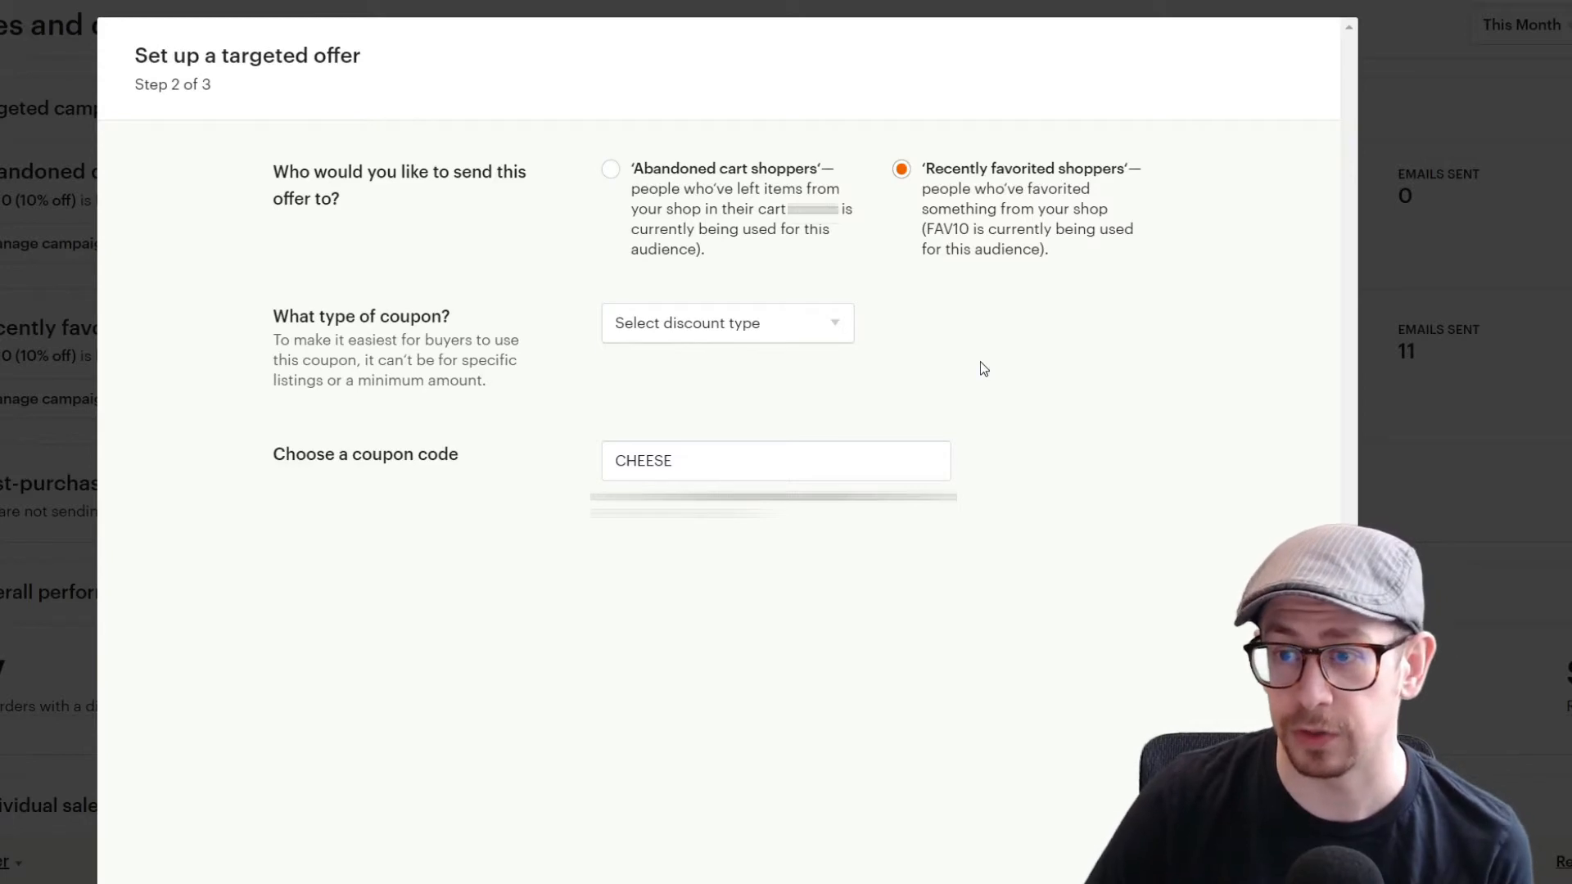
# Step: Set the offer's coupon type to Percent off with a 10% discount
pyautogui.click(818, 340)
pyautogui.click(823, 390)
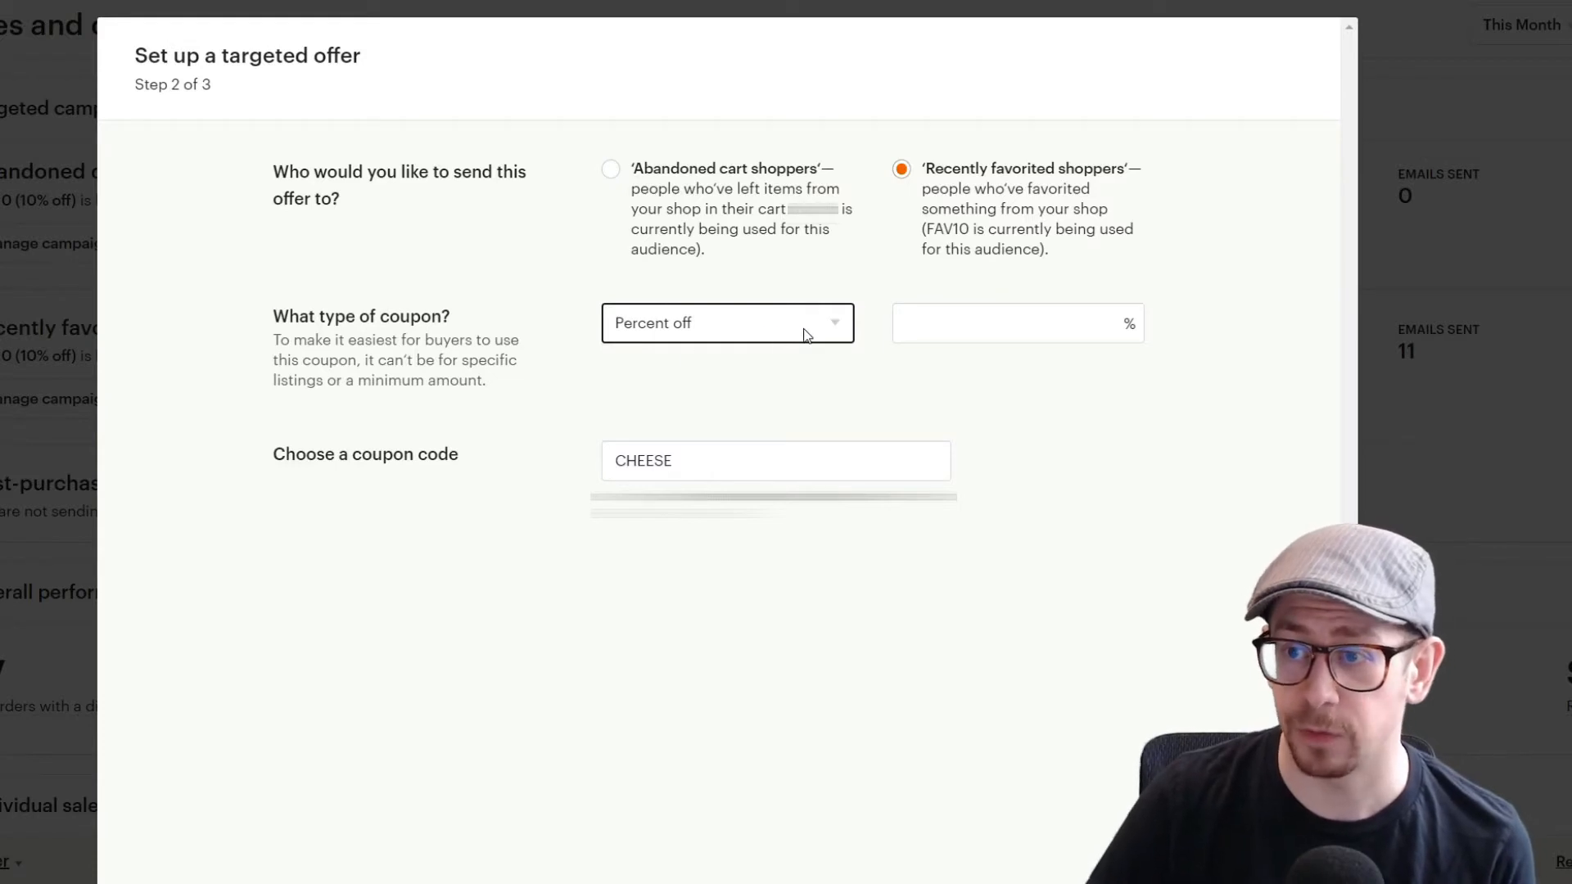
pyautogui.click(969, 314)
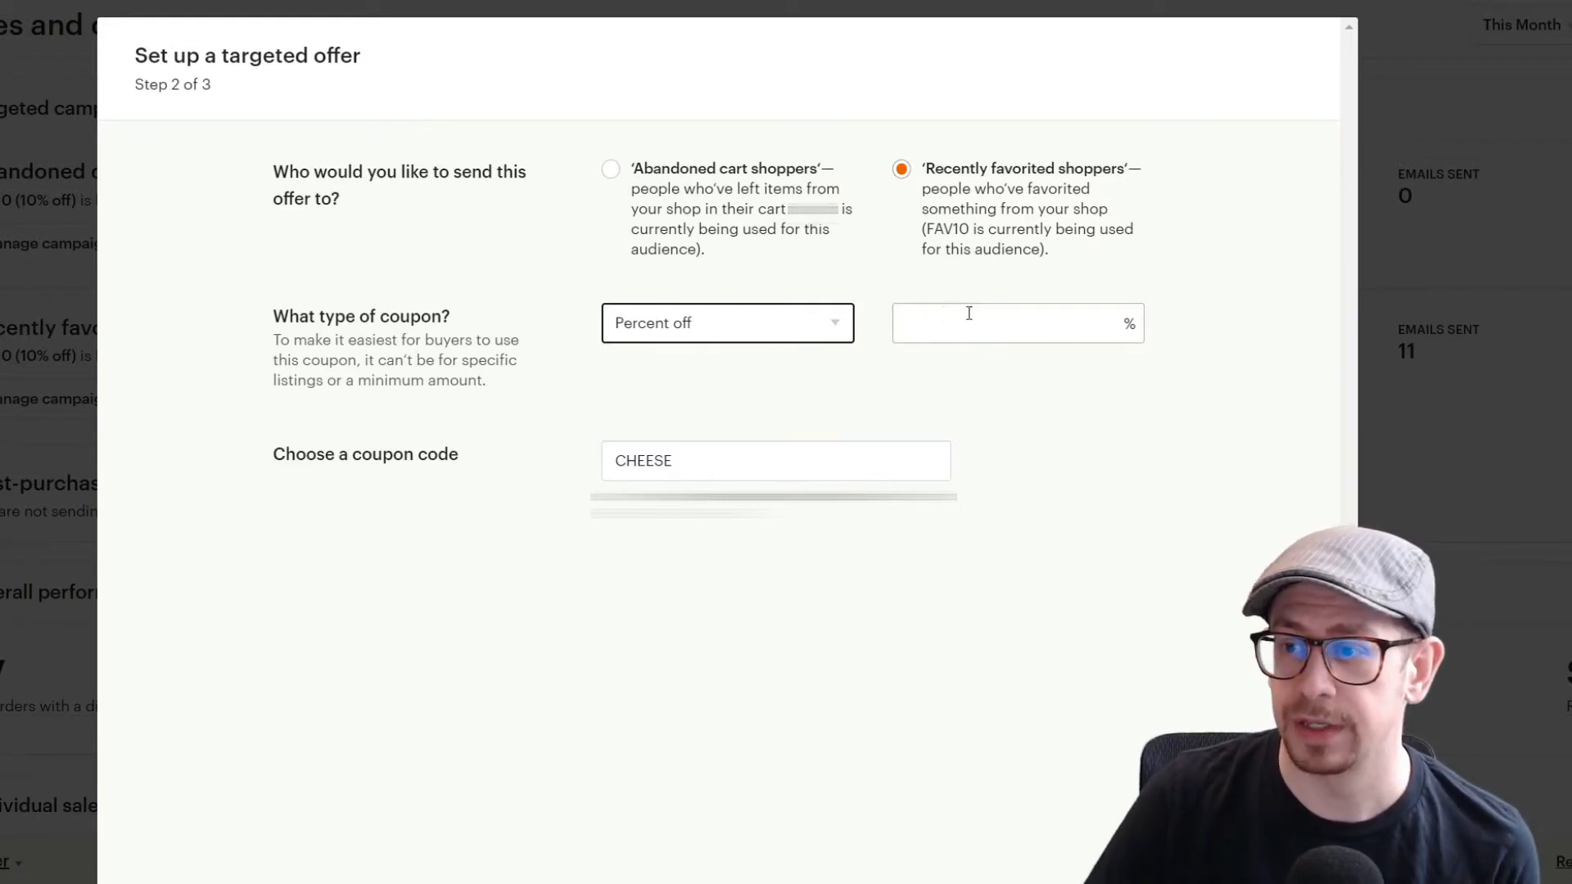
pyautogui.write('10')
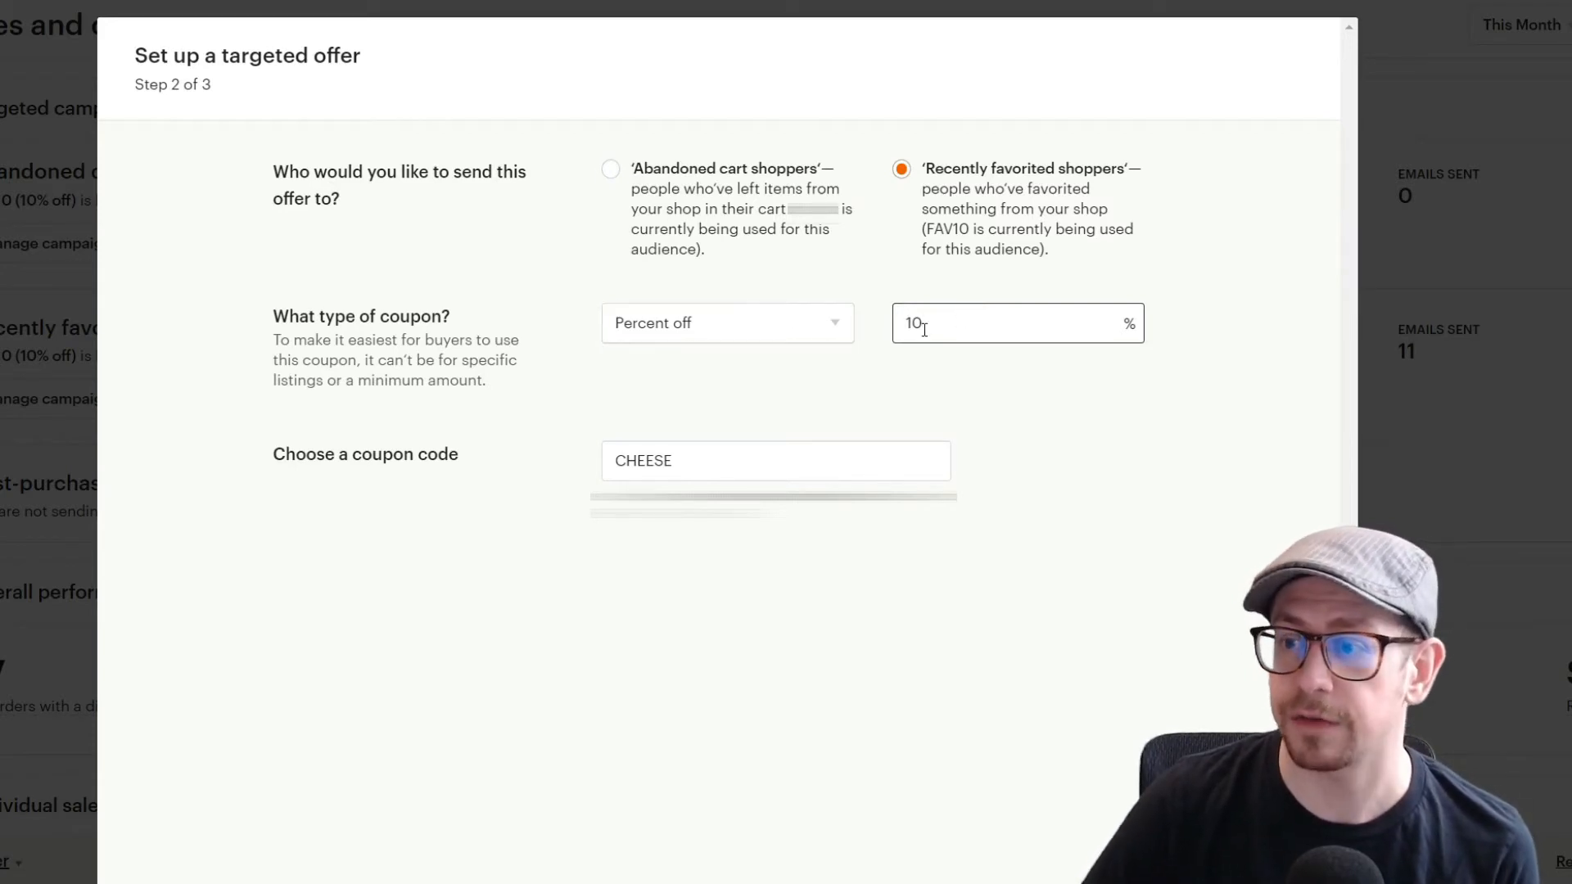
# Step: Replace the coupon code with FAV10, then clear the coupon code field
pyautogui.moveTo(948, 467); pyautogui.dragTo(553, 461)
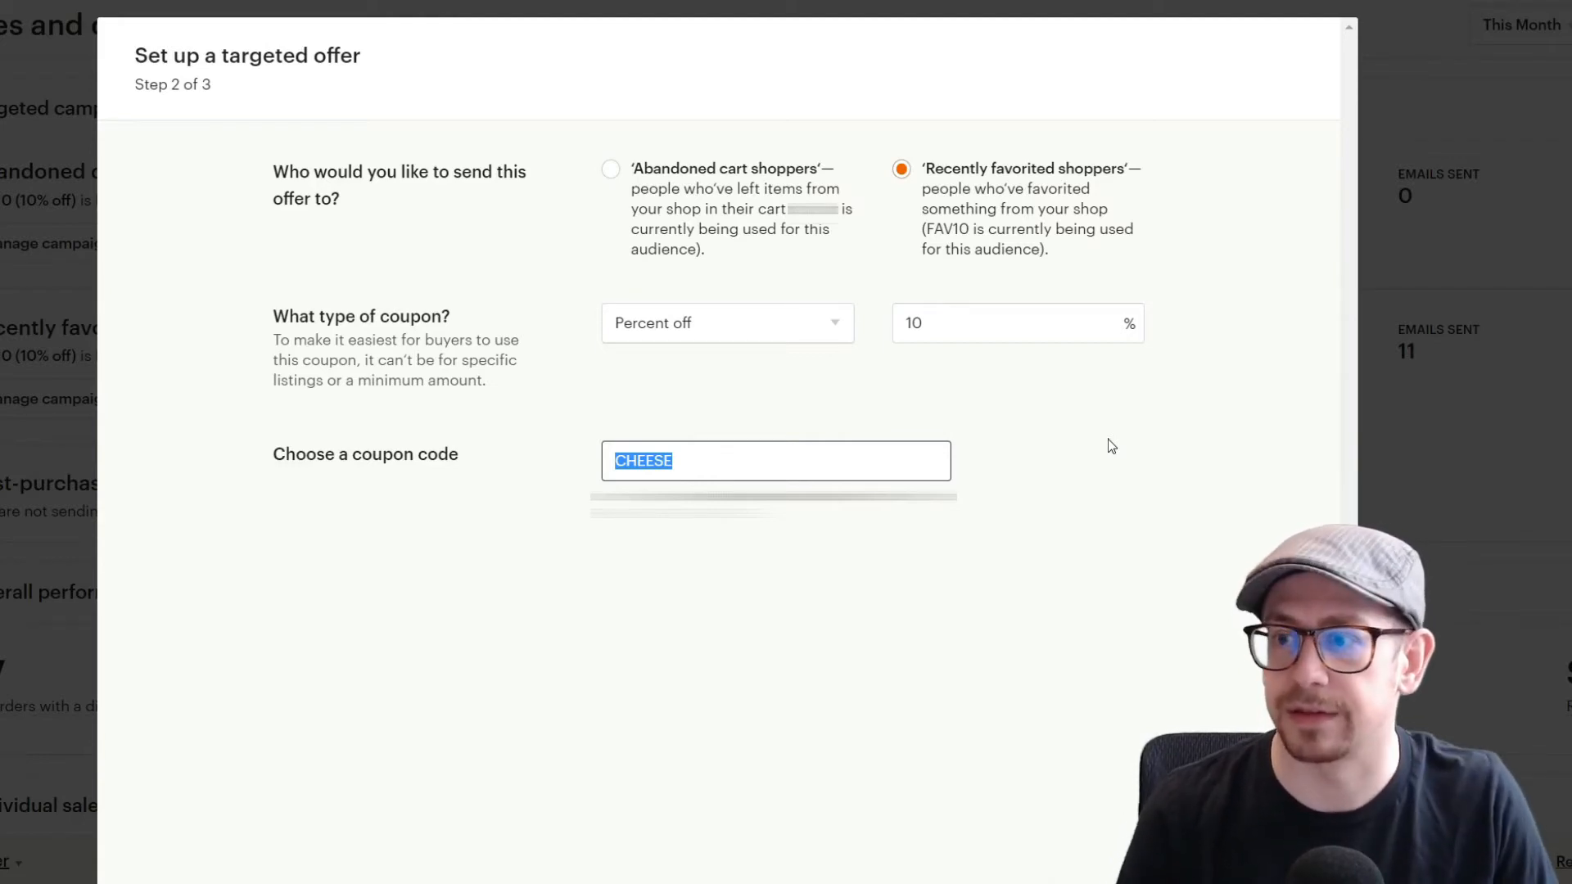
pyautogui.write('FAV')
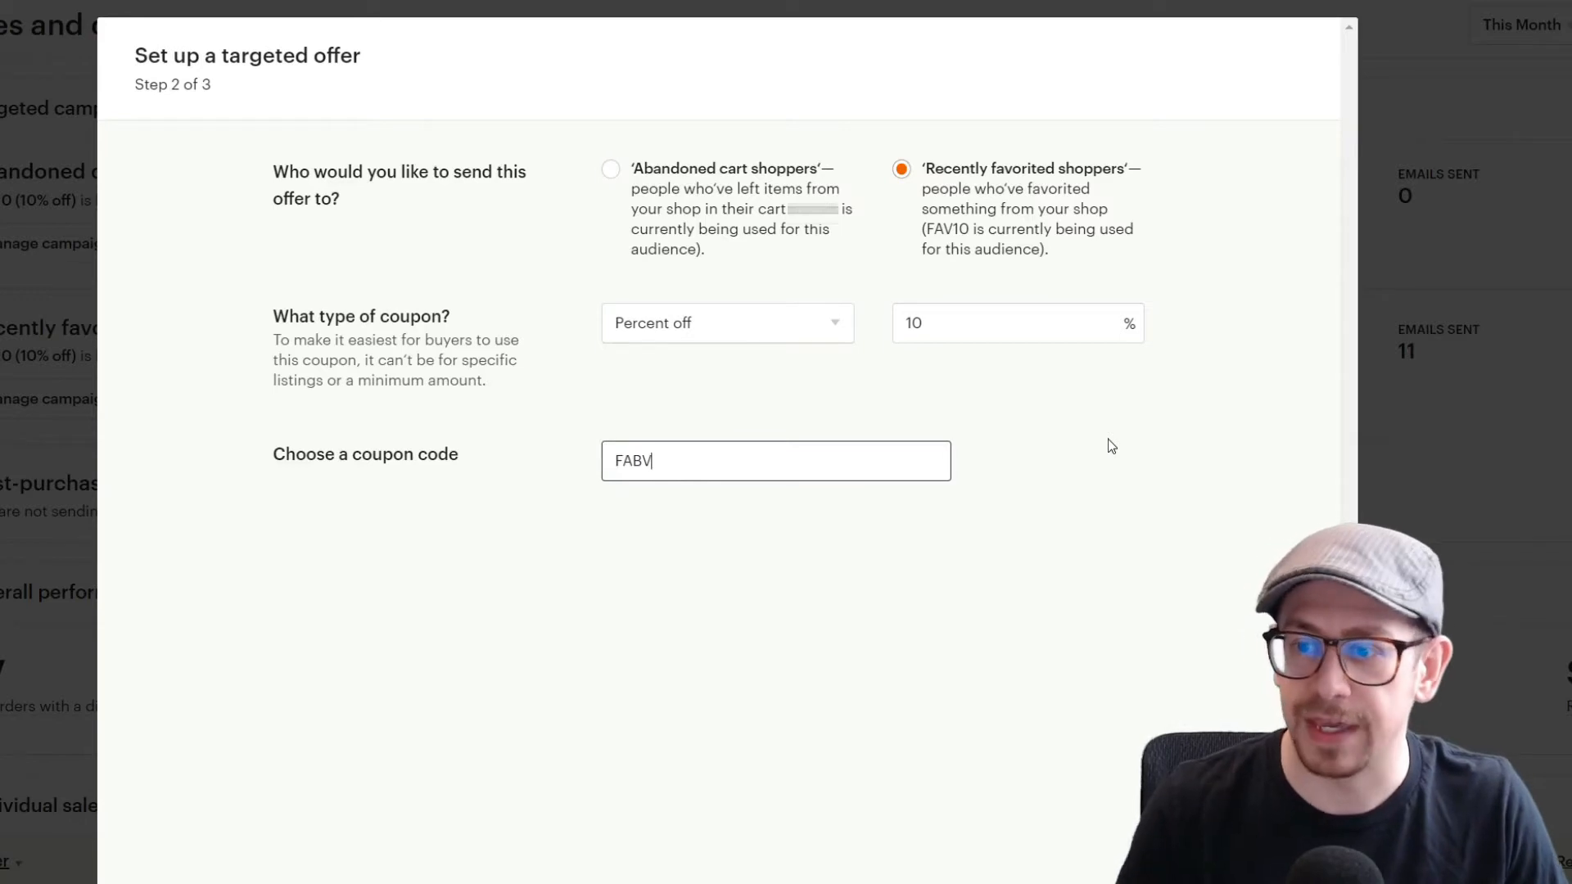
pyautogui.press('BackSpace')
pyautogui.write('V10')
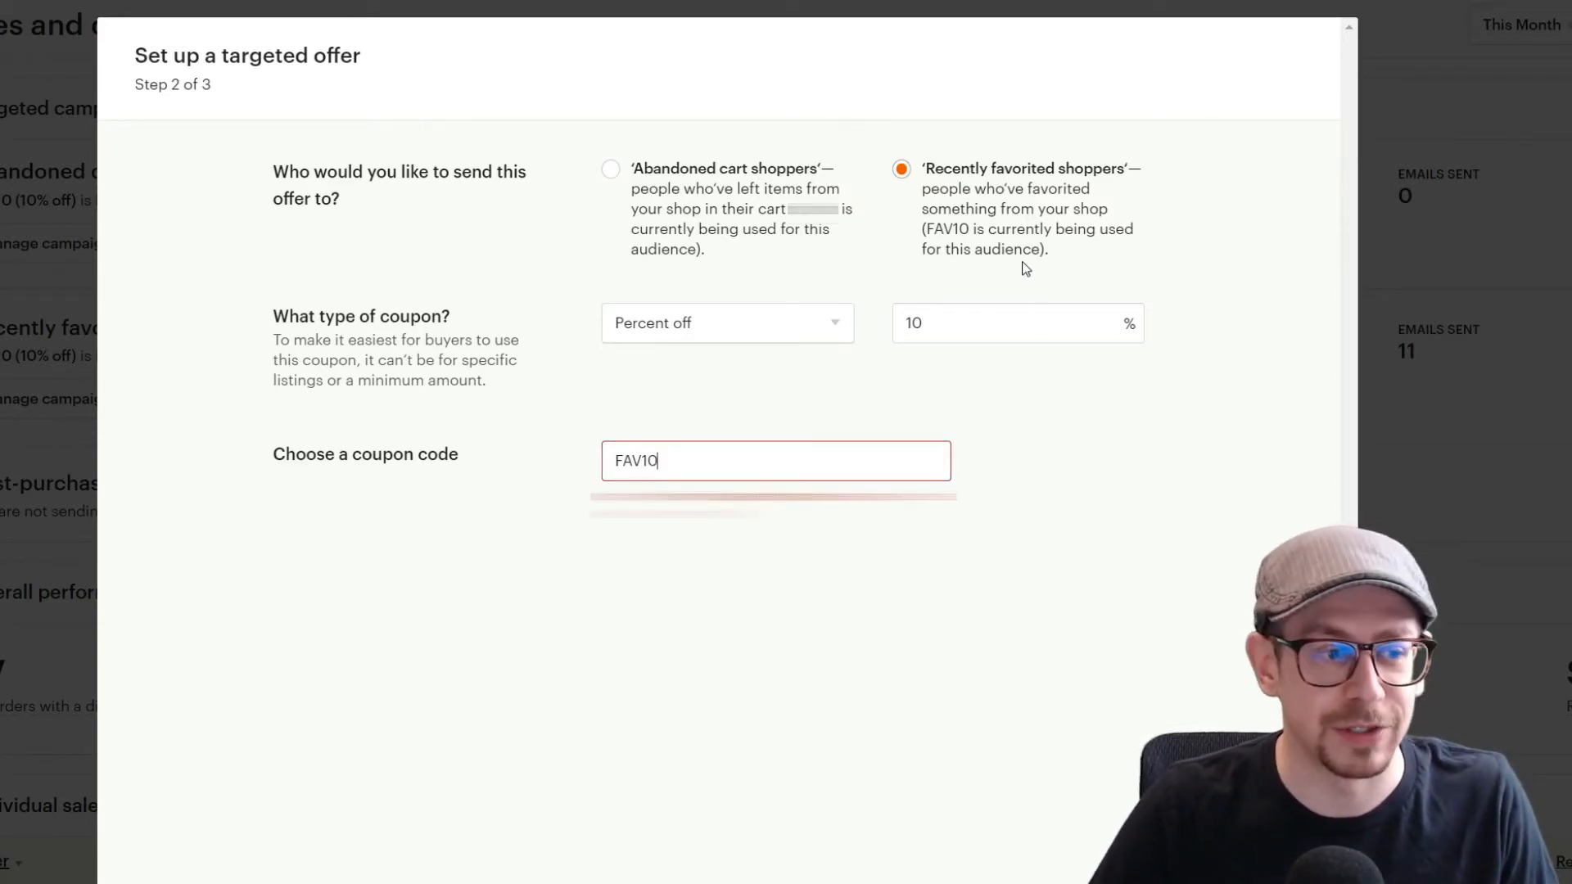
pyautogui.moveTo(680, 461); pyautogui.dragTo(571, 471)
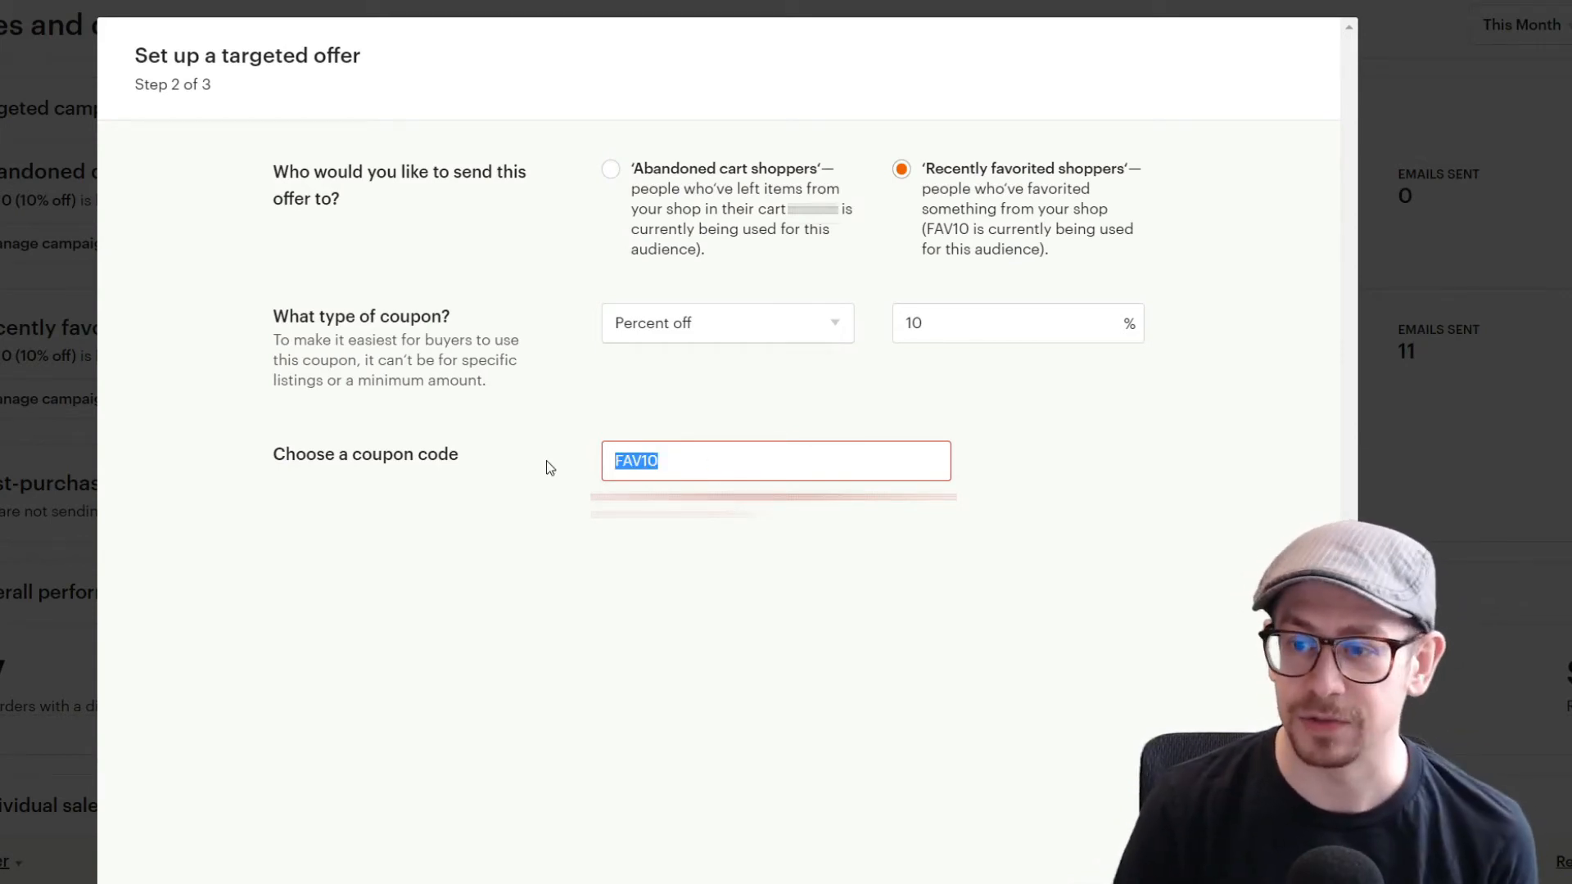
pyautogui.press('BackSpace')
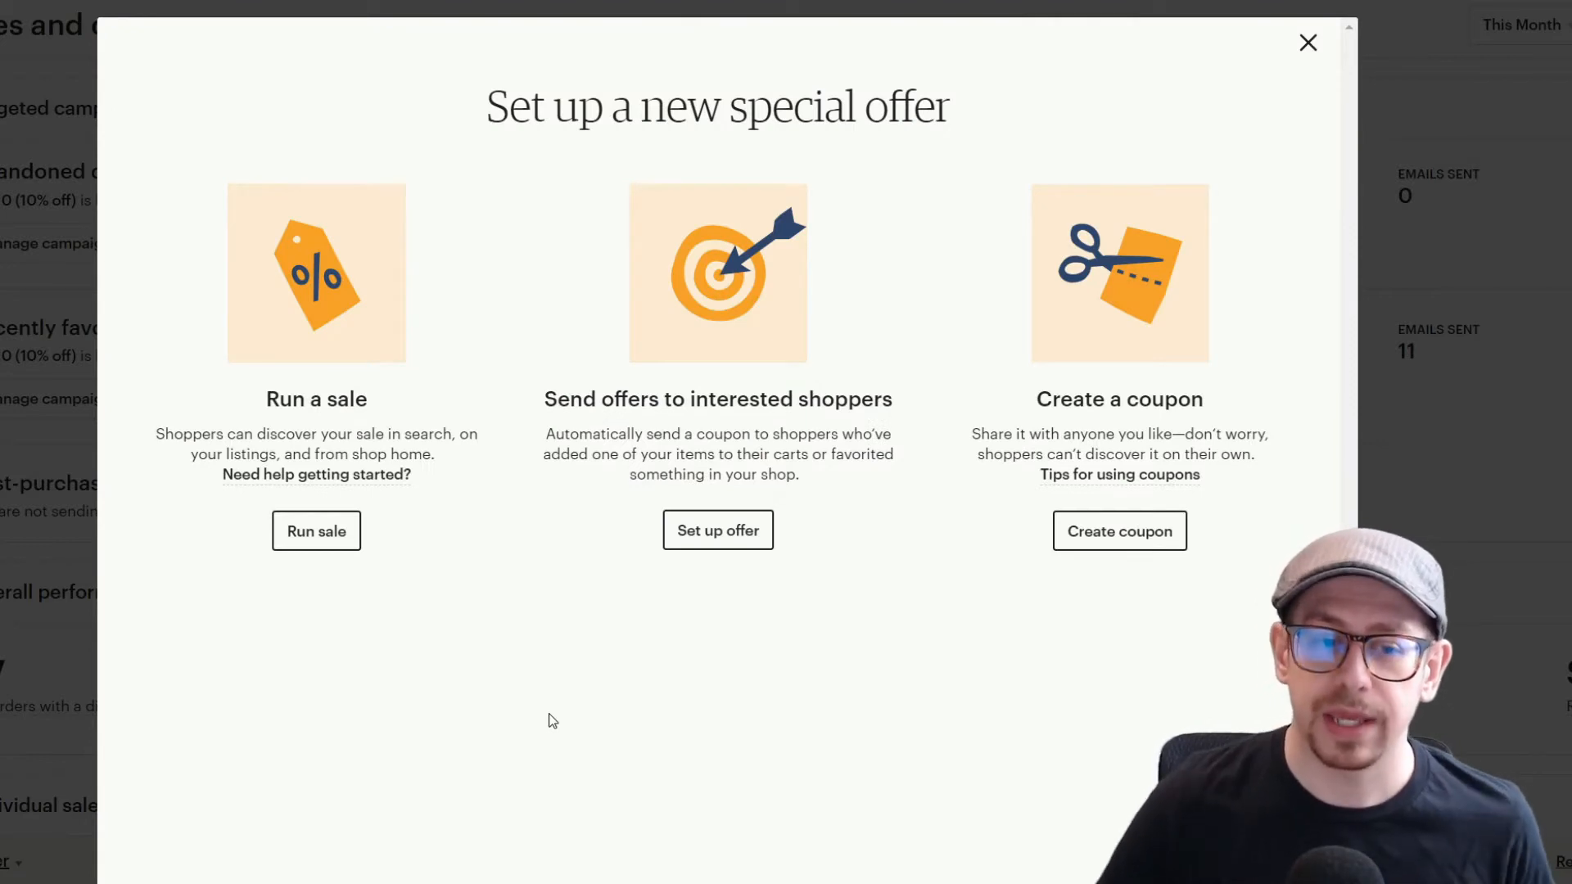
# Step: Start running a sale with Percentage off and browse the discount amount and valid country options
pyautogui.click(317, 531)
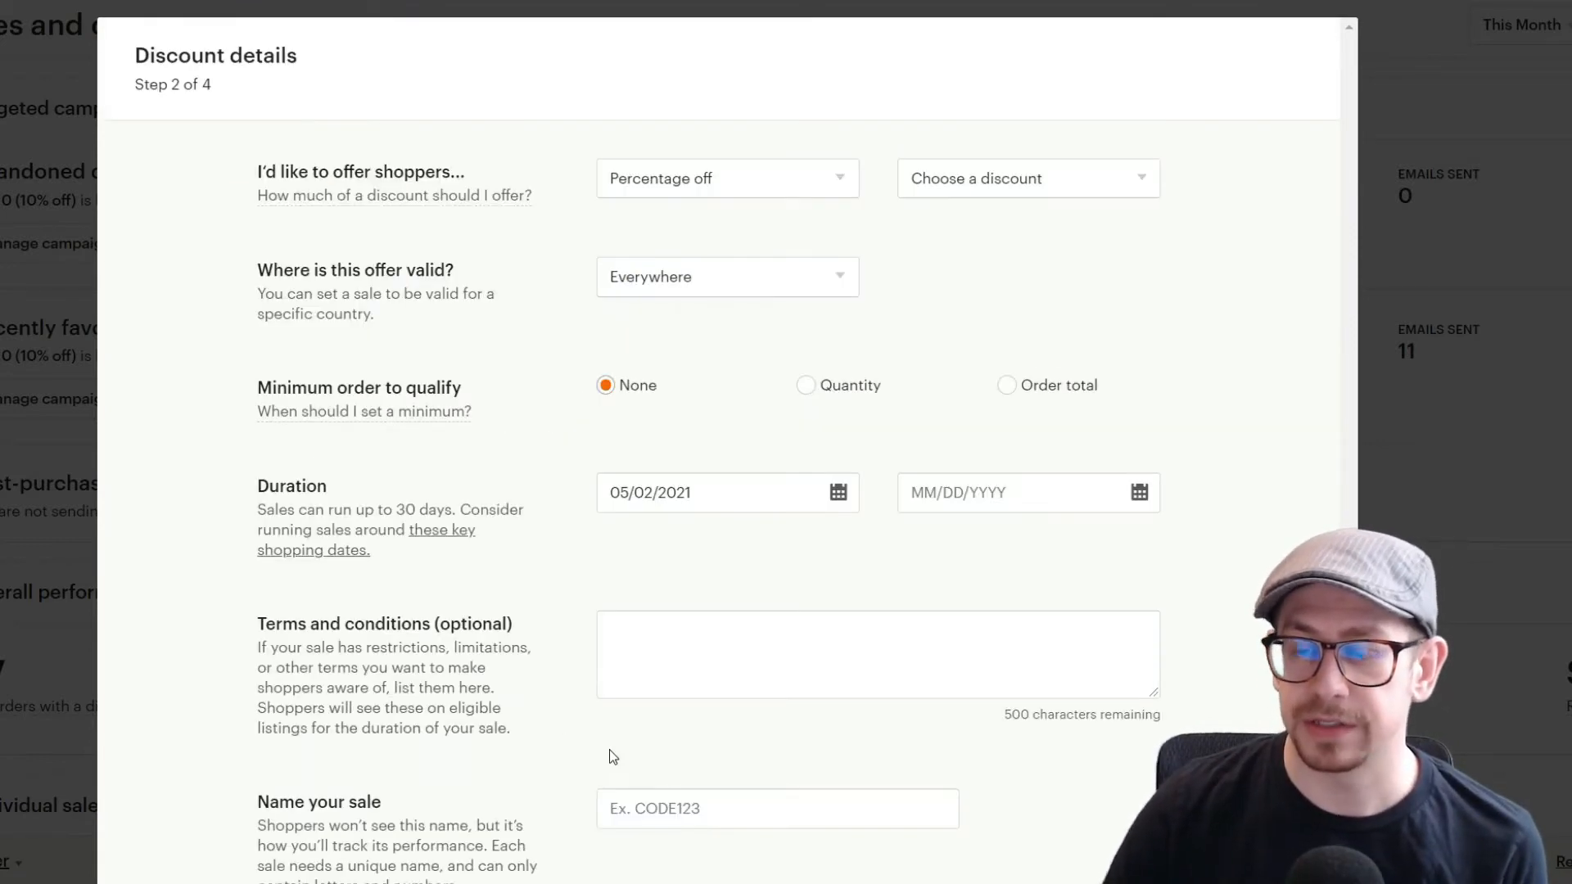
pyautogui.click(810, 195)
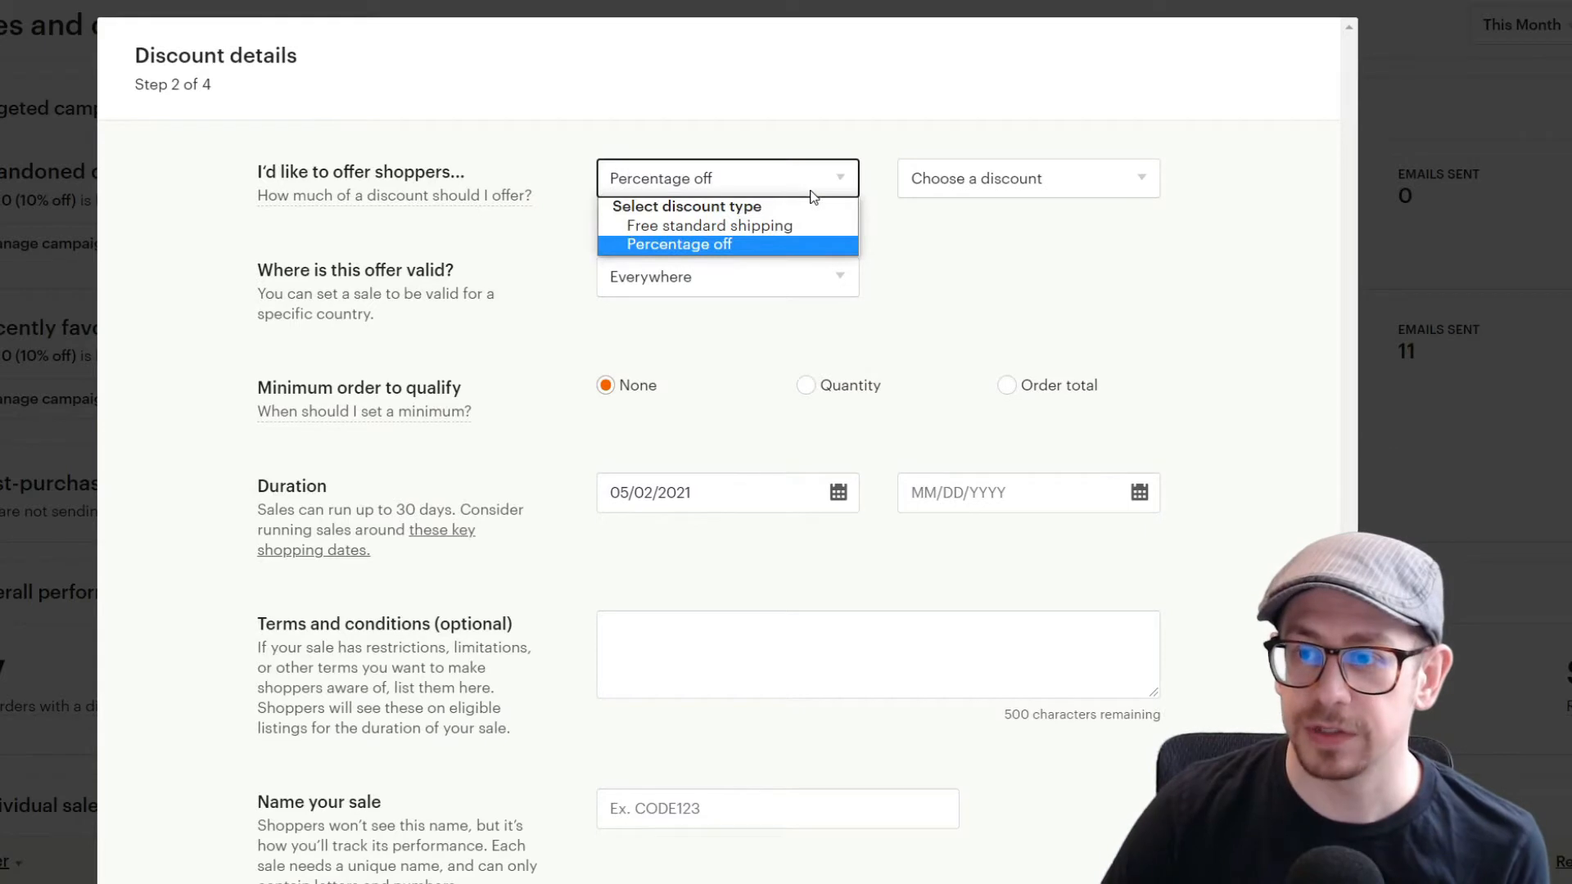
pyautogui.click(796, 244)
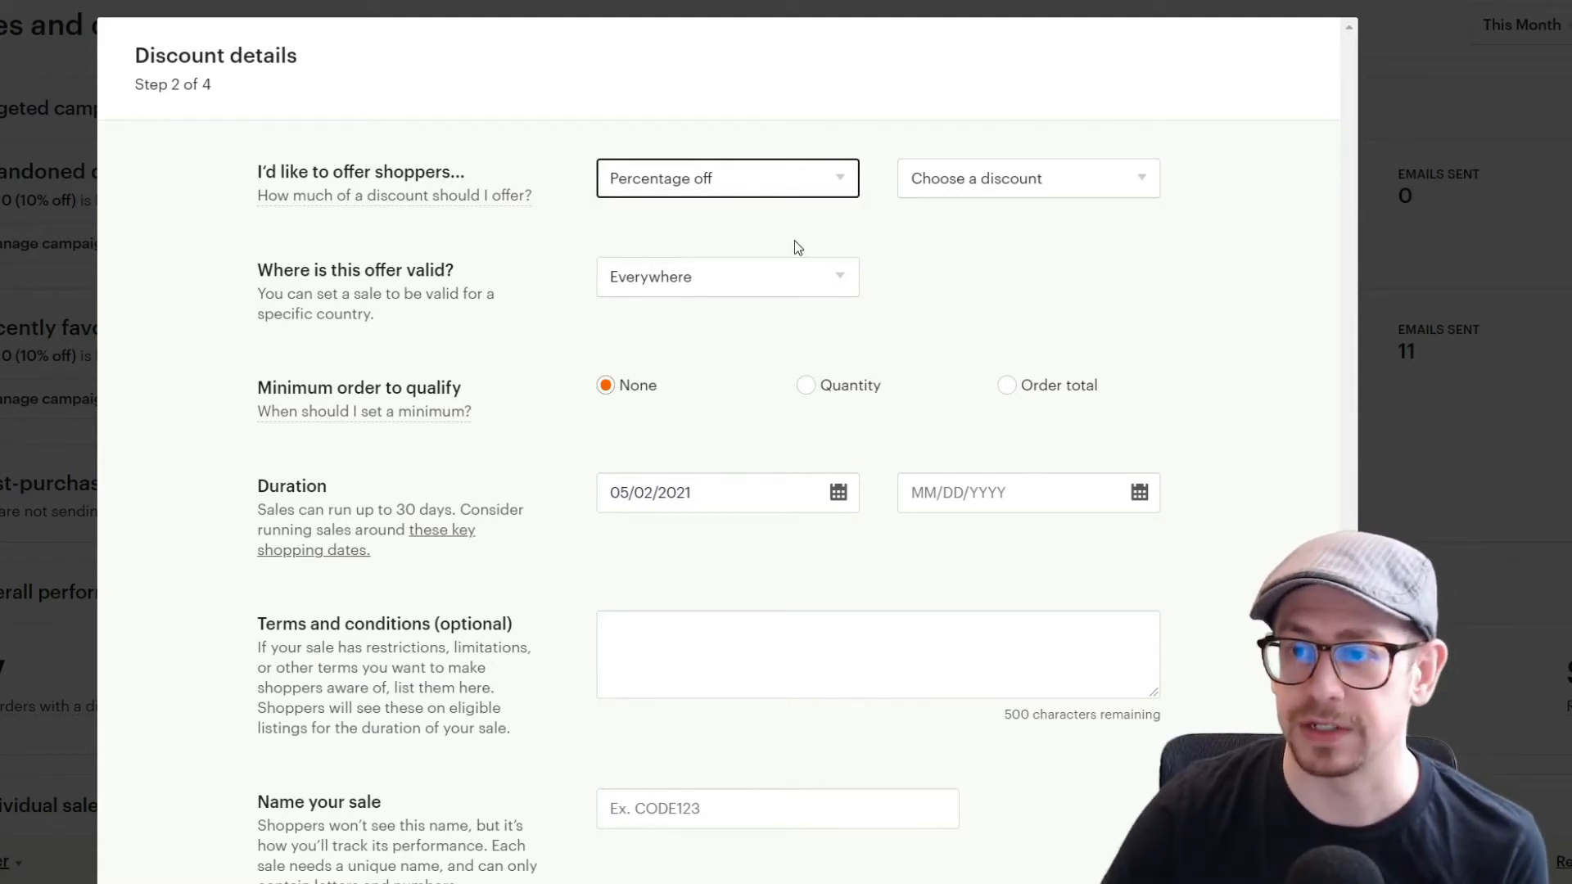
pyautogui.click(968, 182)
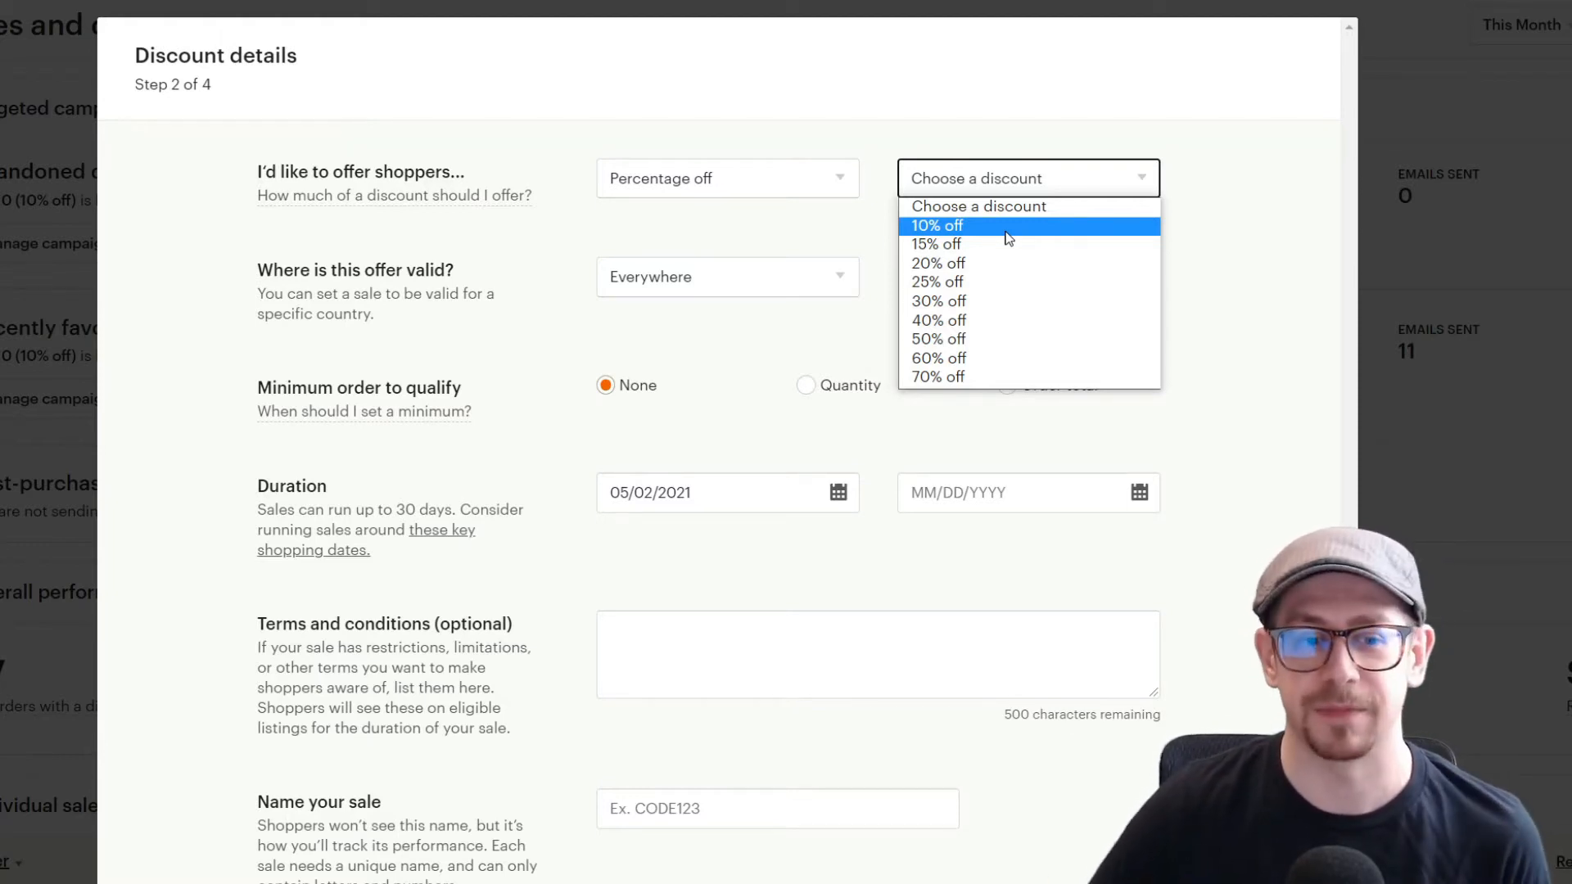
pyautogui.click(1237, 260)
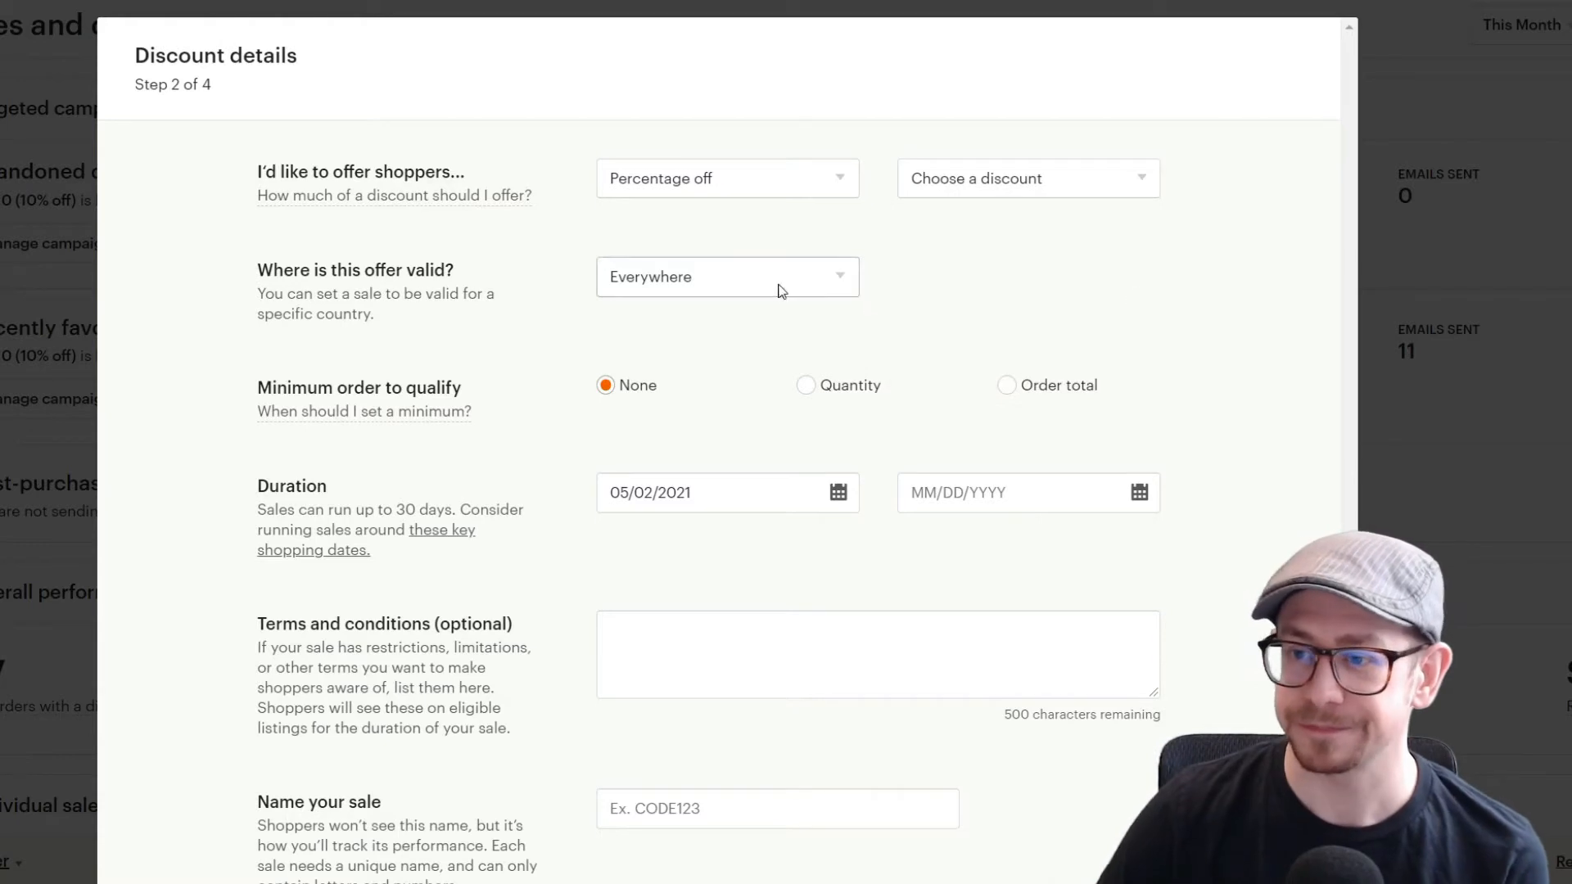
pyautogui.click(710, 291)
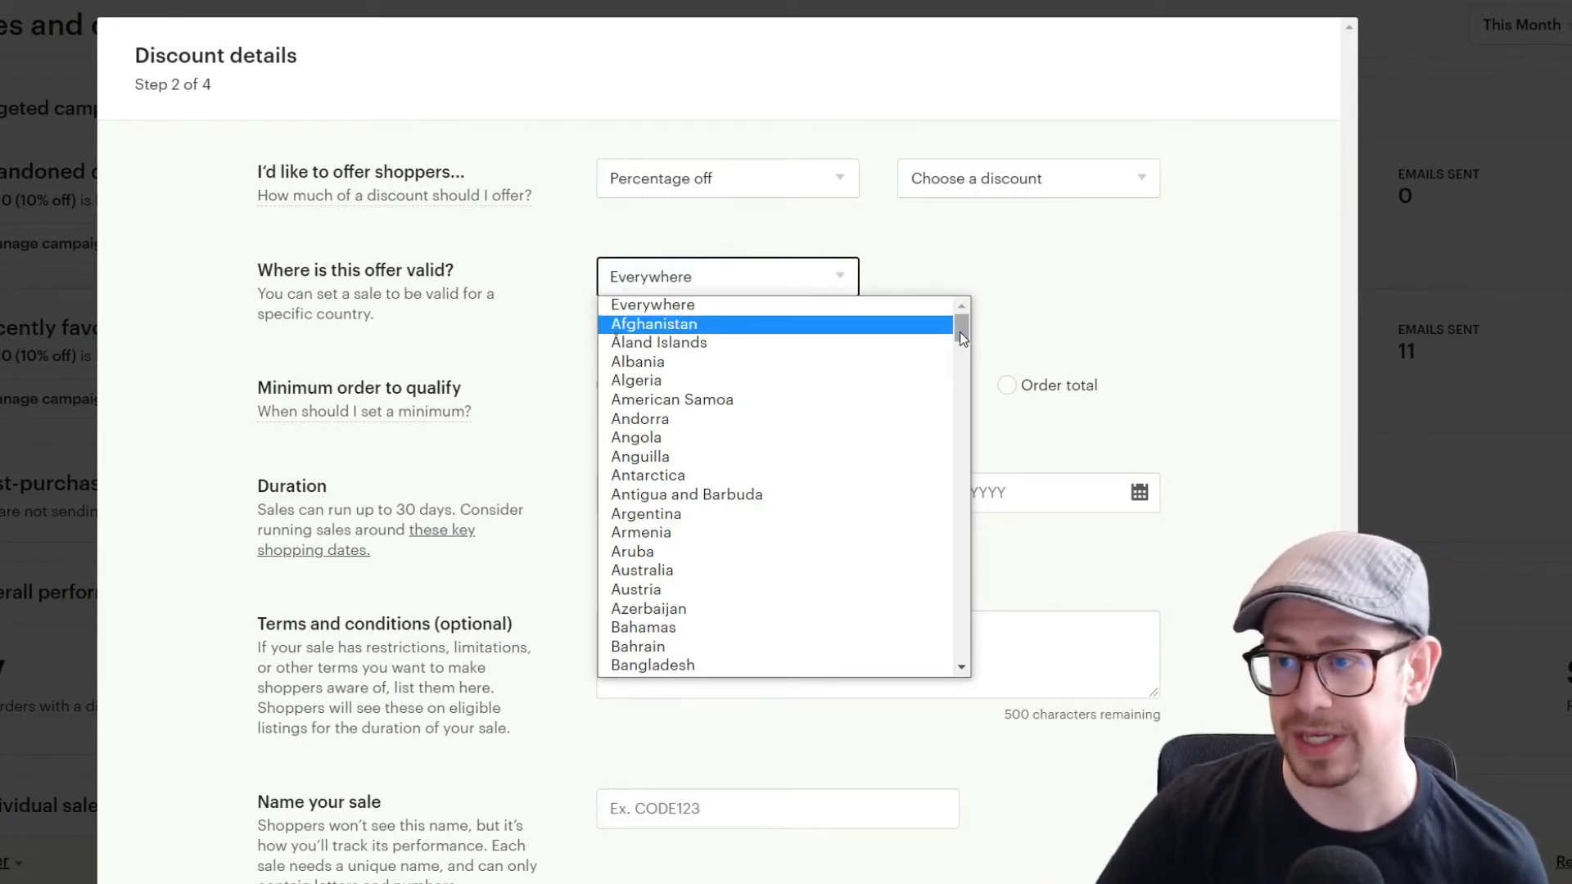
pyautogui.click(1038, 310)
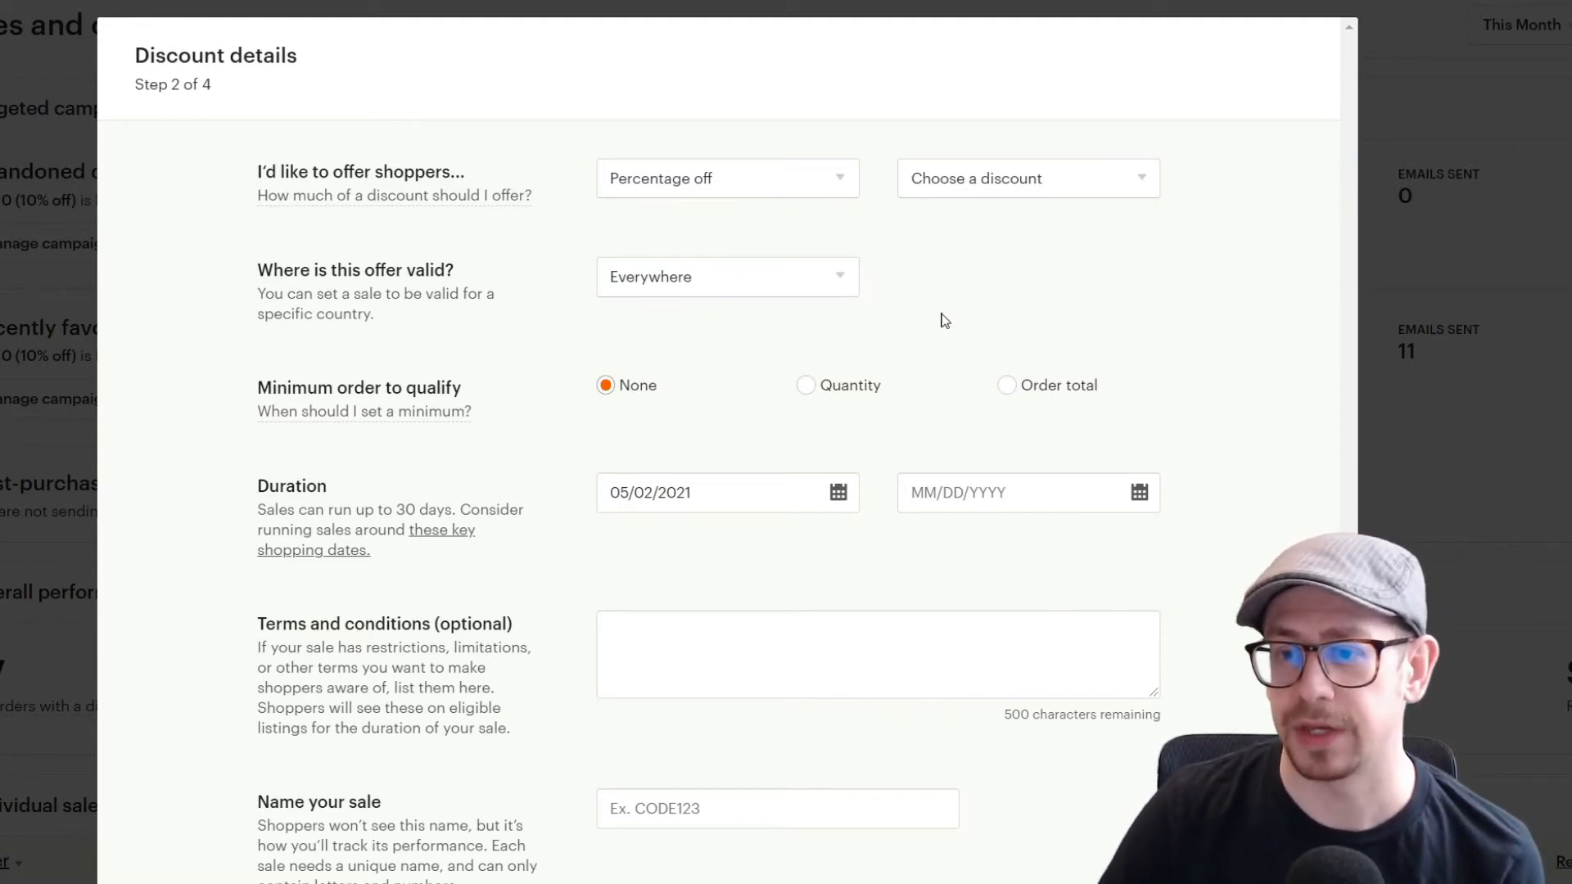
# Step: Try the Quantity and Order total minimum order options, then set the minimum back to None
pyautogui.scroll(-1, 941, 316)
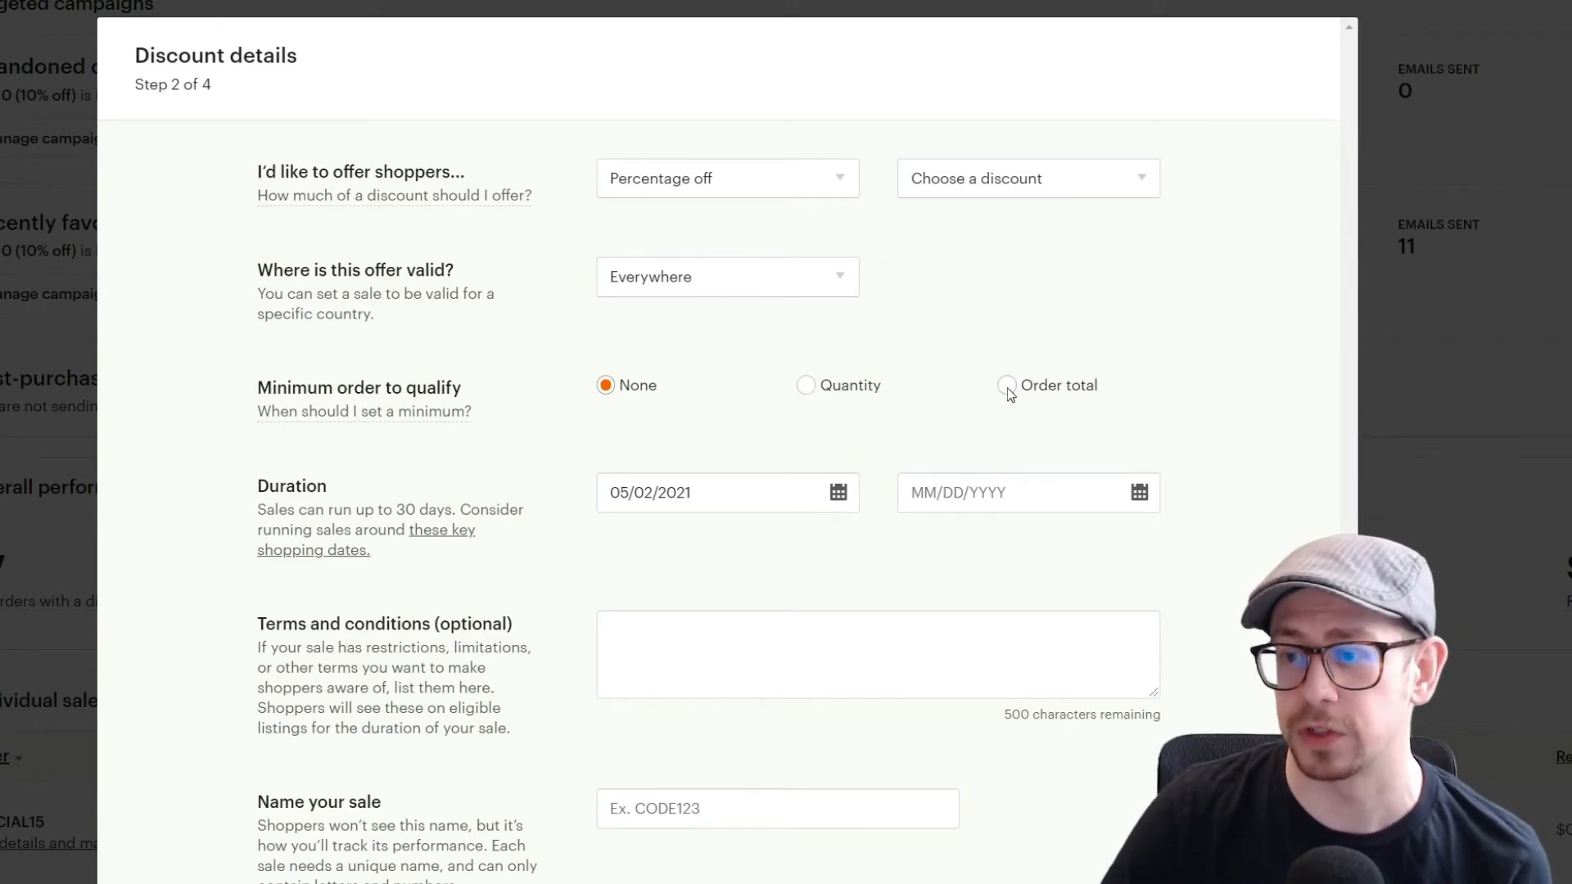
pyautogui.click(807, 386)
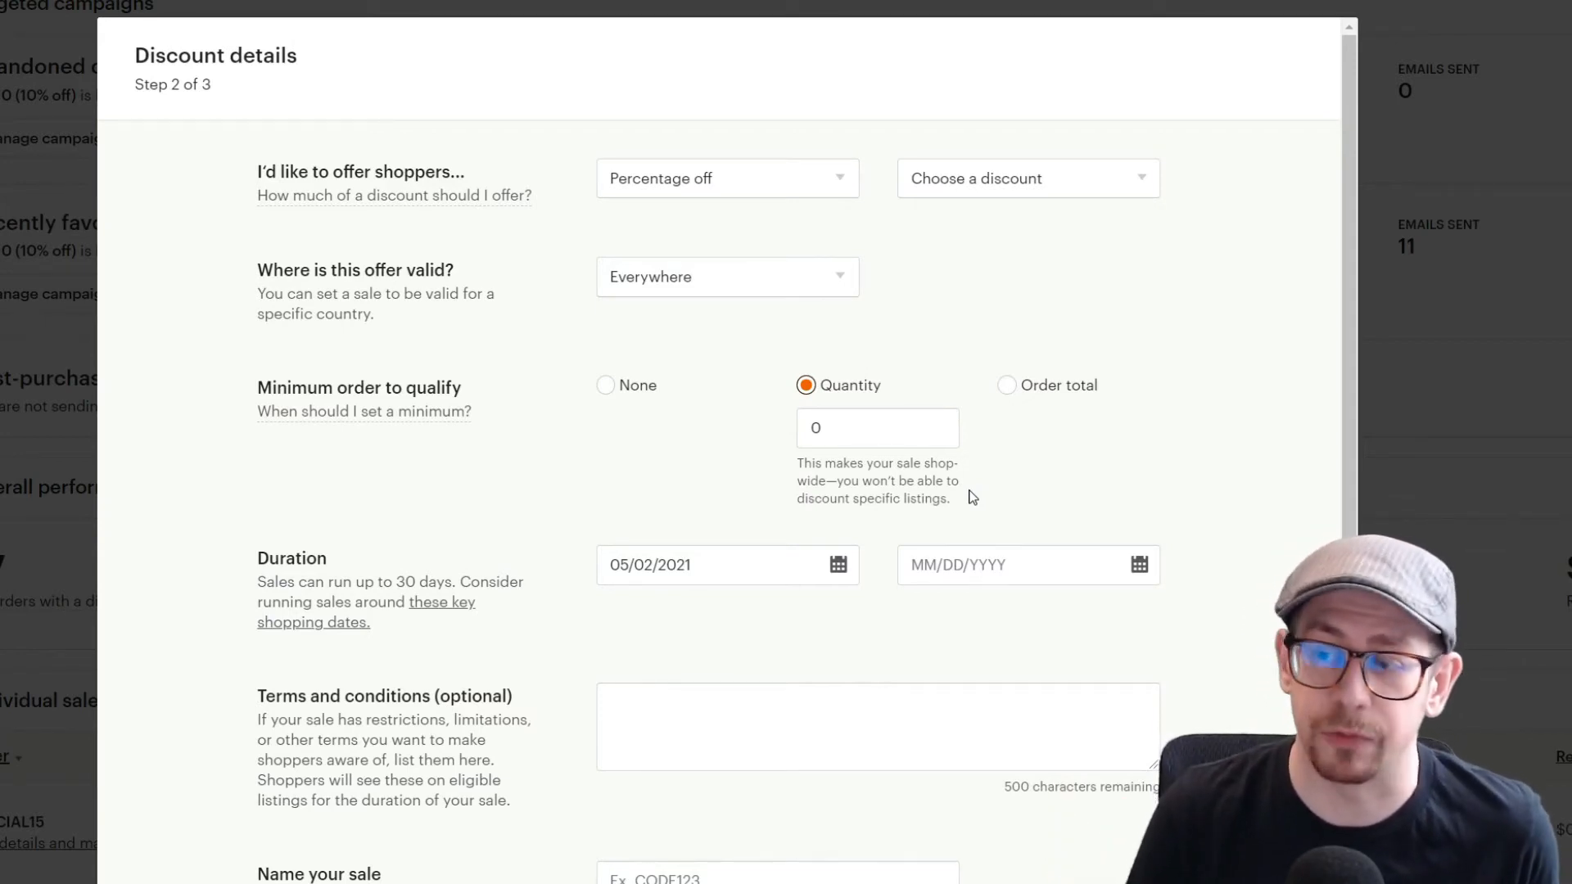
pyautogui.click(1012, 392)
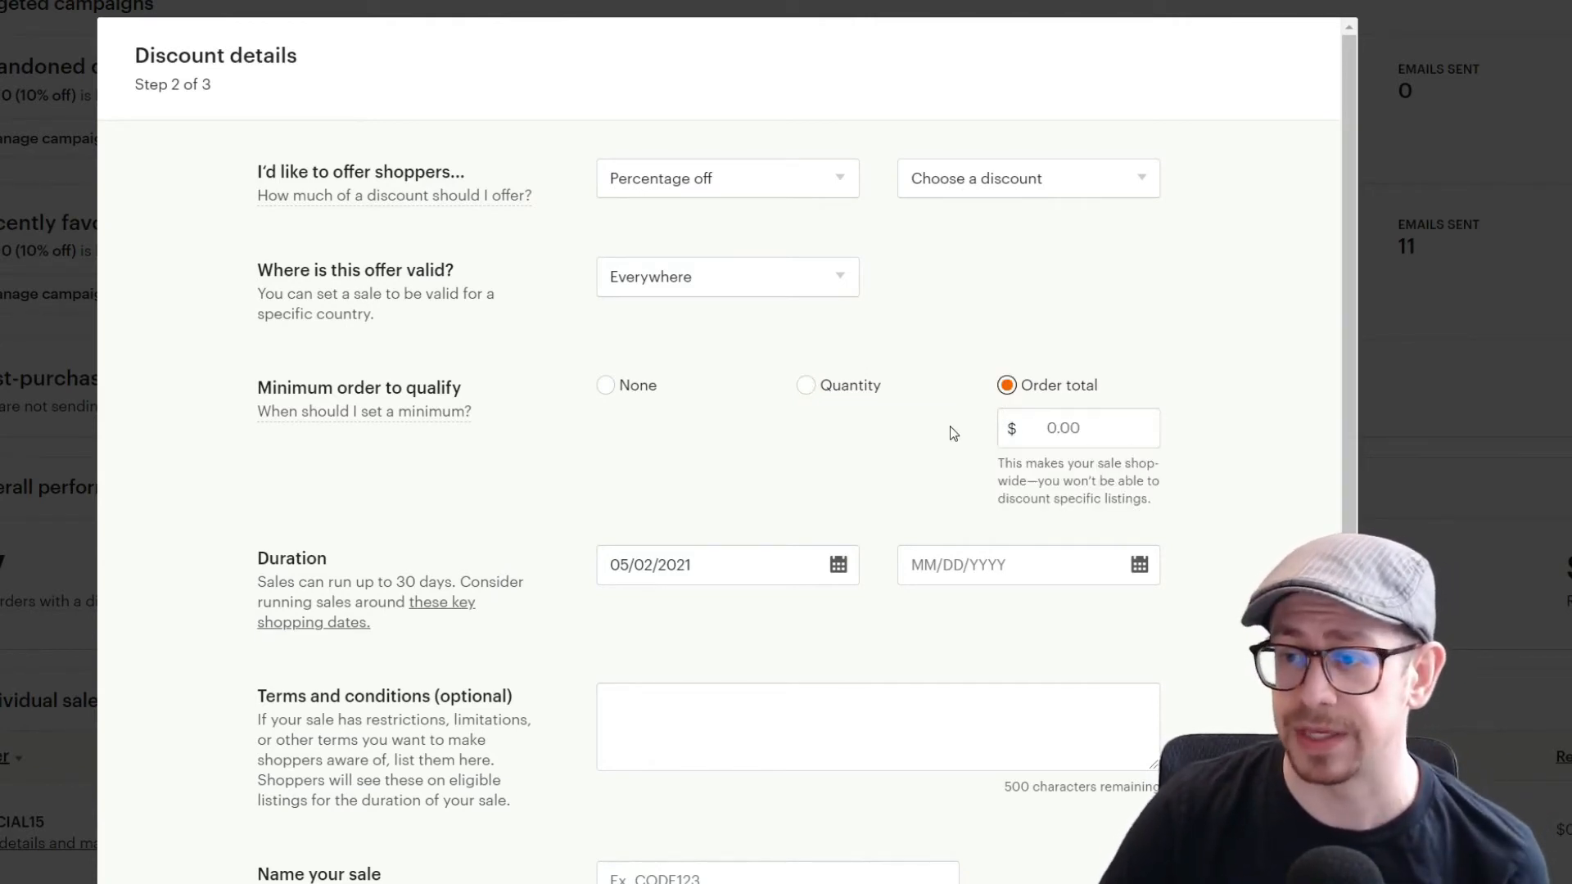
pyautogui.click(808, 386)
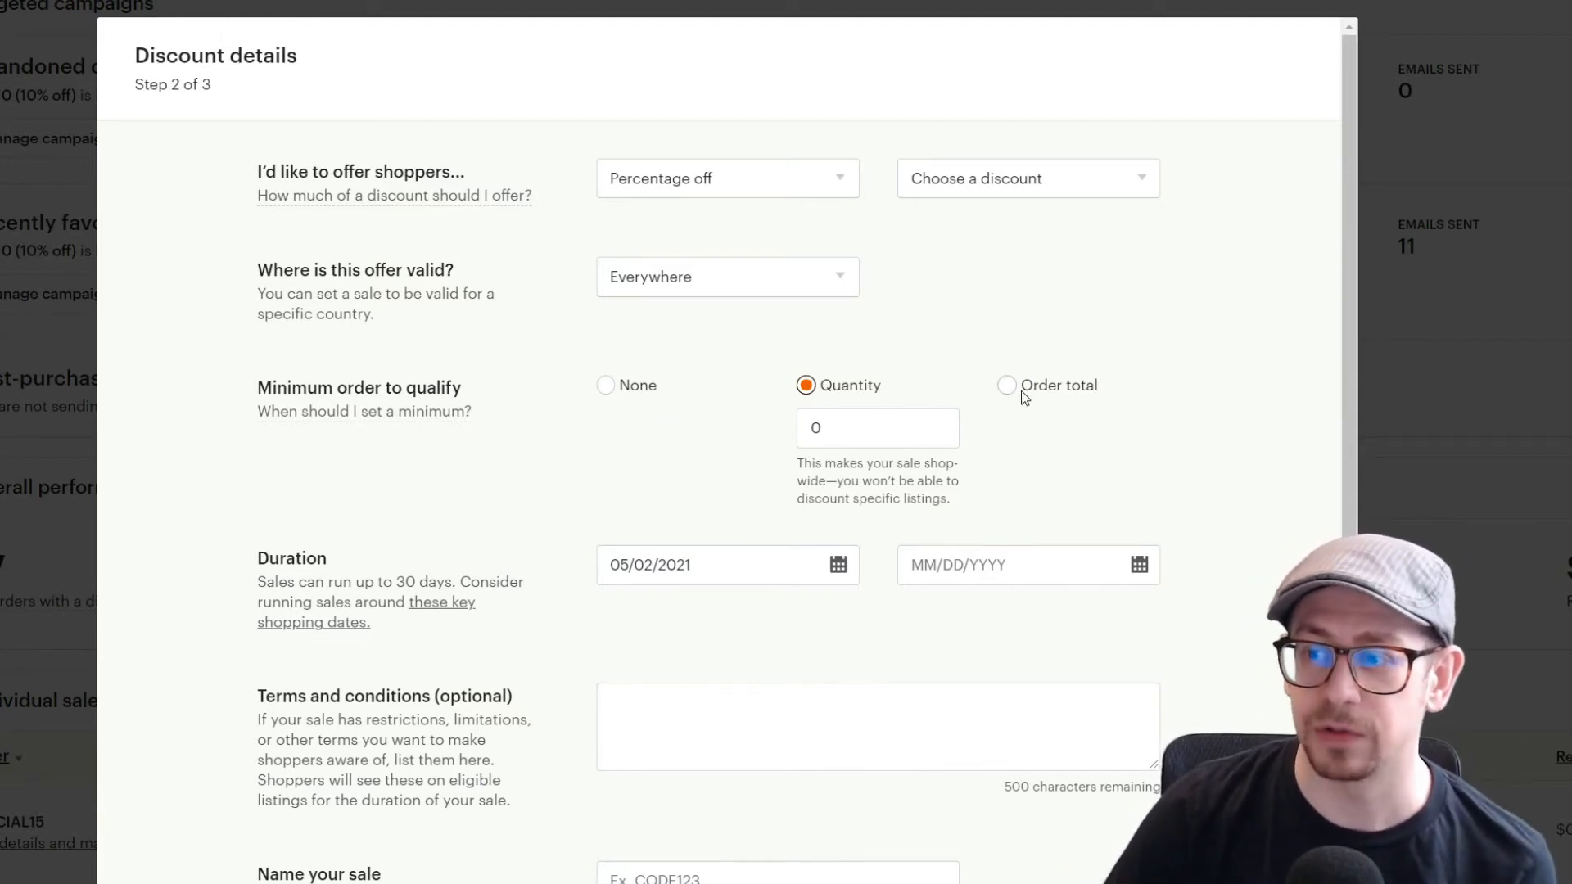
pyautogui.click(610, 390)
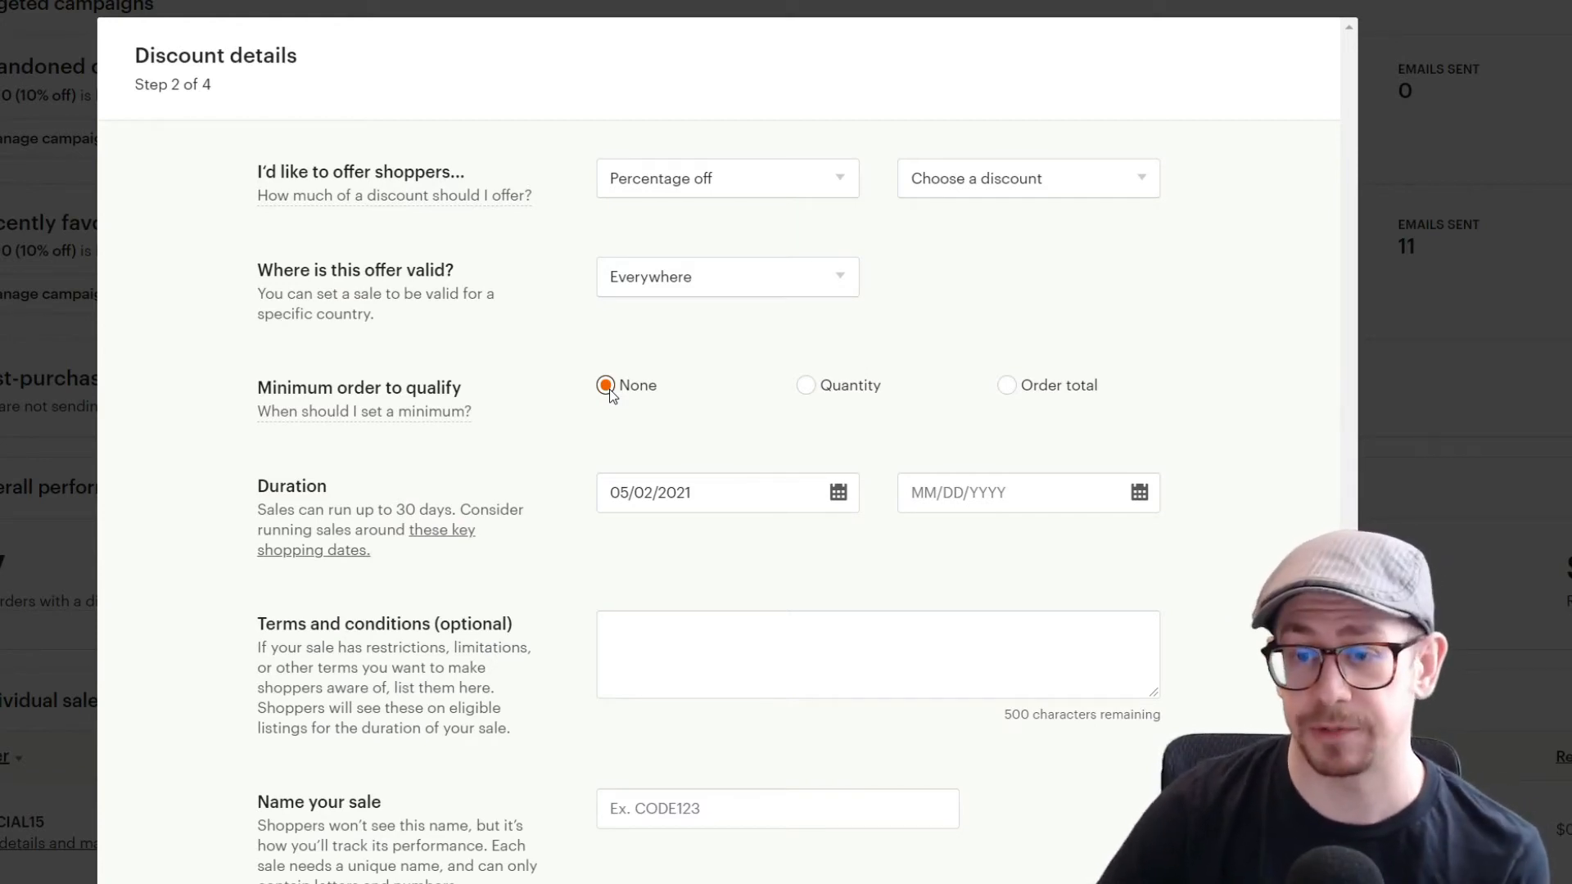
# Step: Open the sale's start date calendar and the terms and conditions box
pyautogui.click(752, 498)
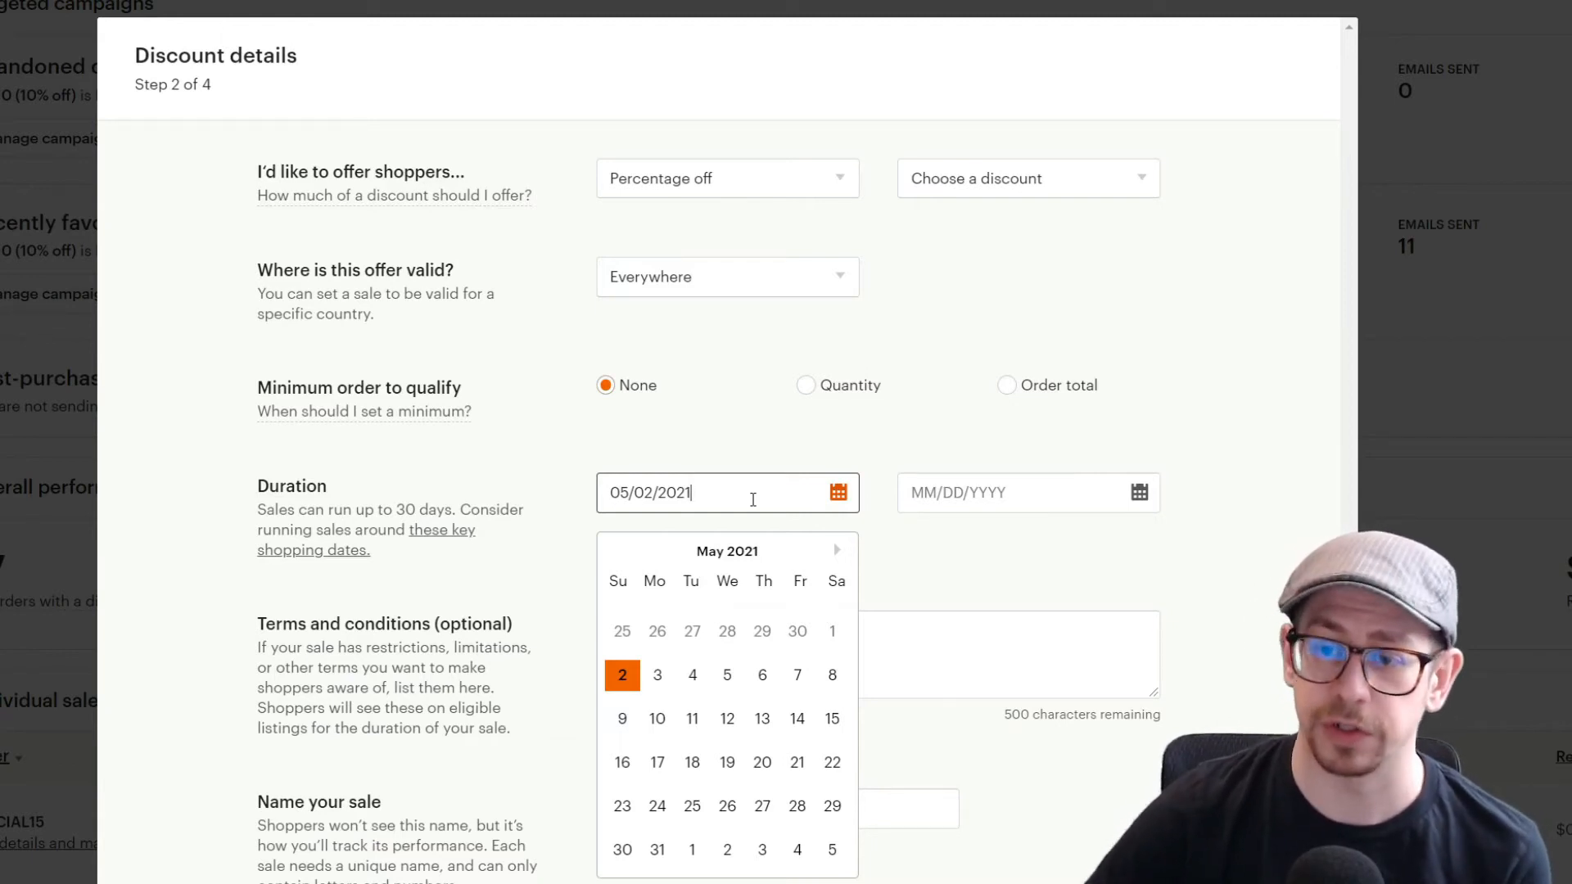
pyautogui.click(1067, 564)
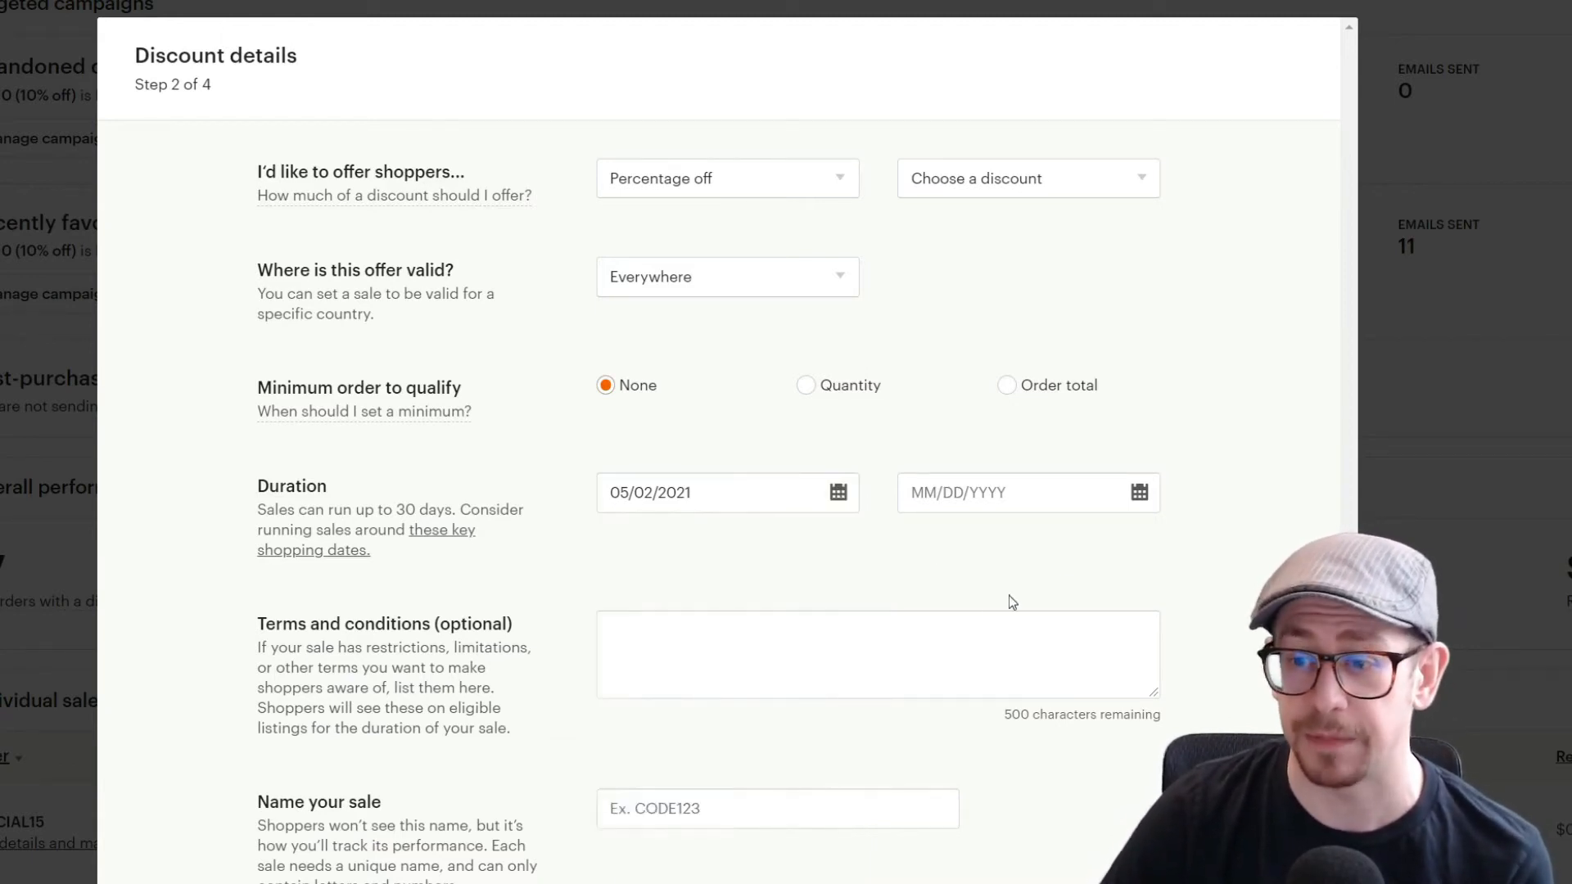
pyautogui.click(863, 672)
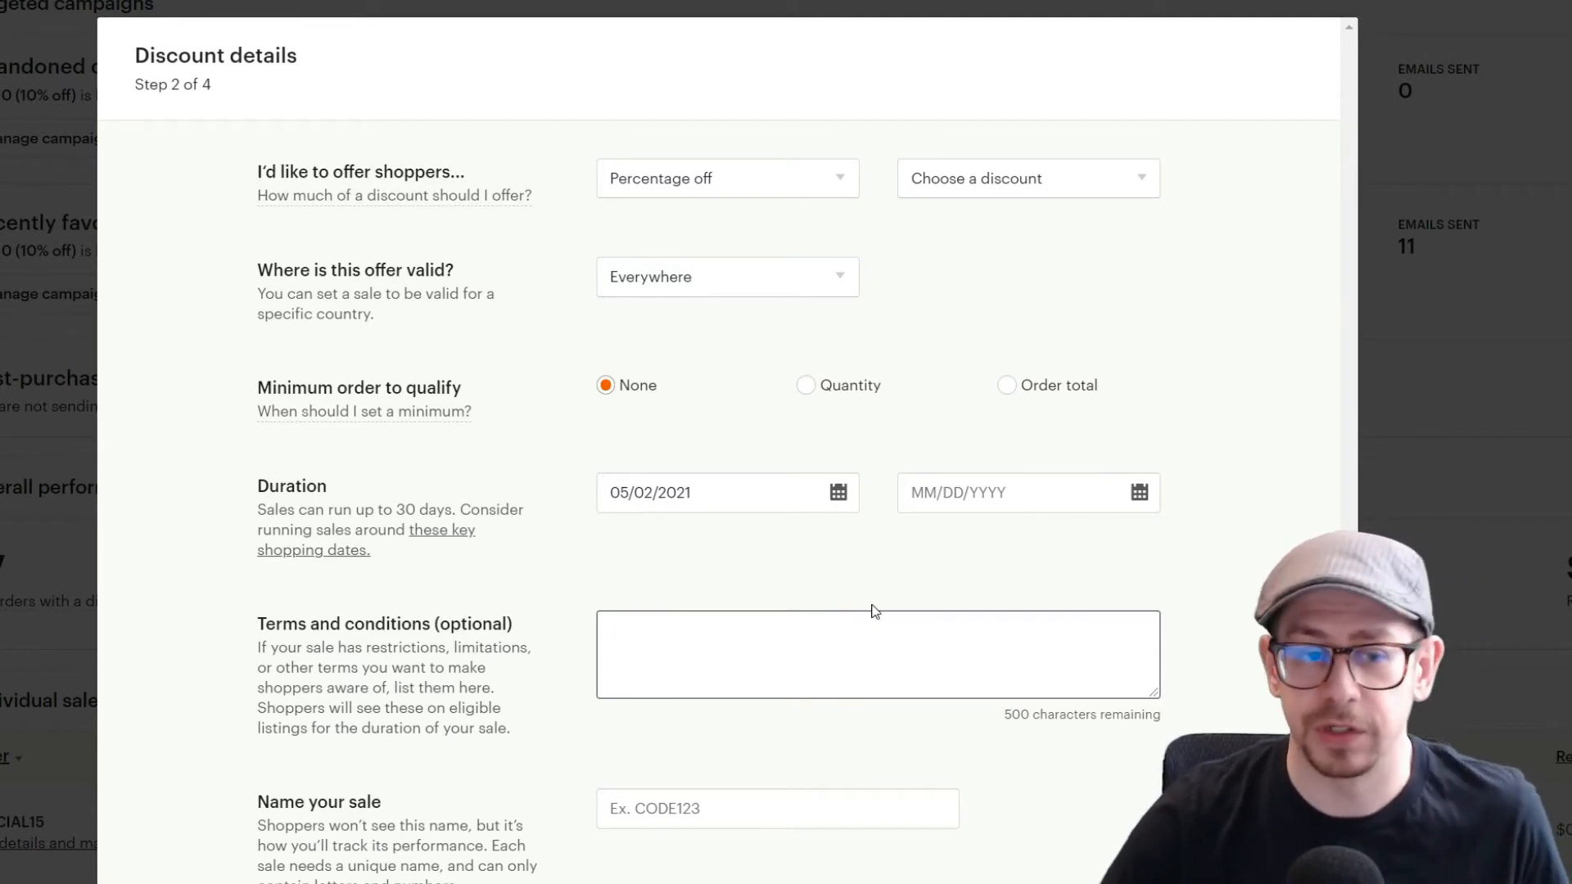
# Step: Continue to the listings page and browse the categories for adding multiple listings
pyautogui.click(739, 878)
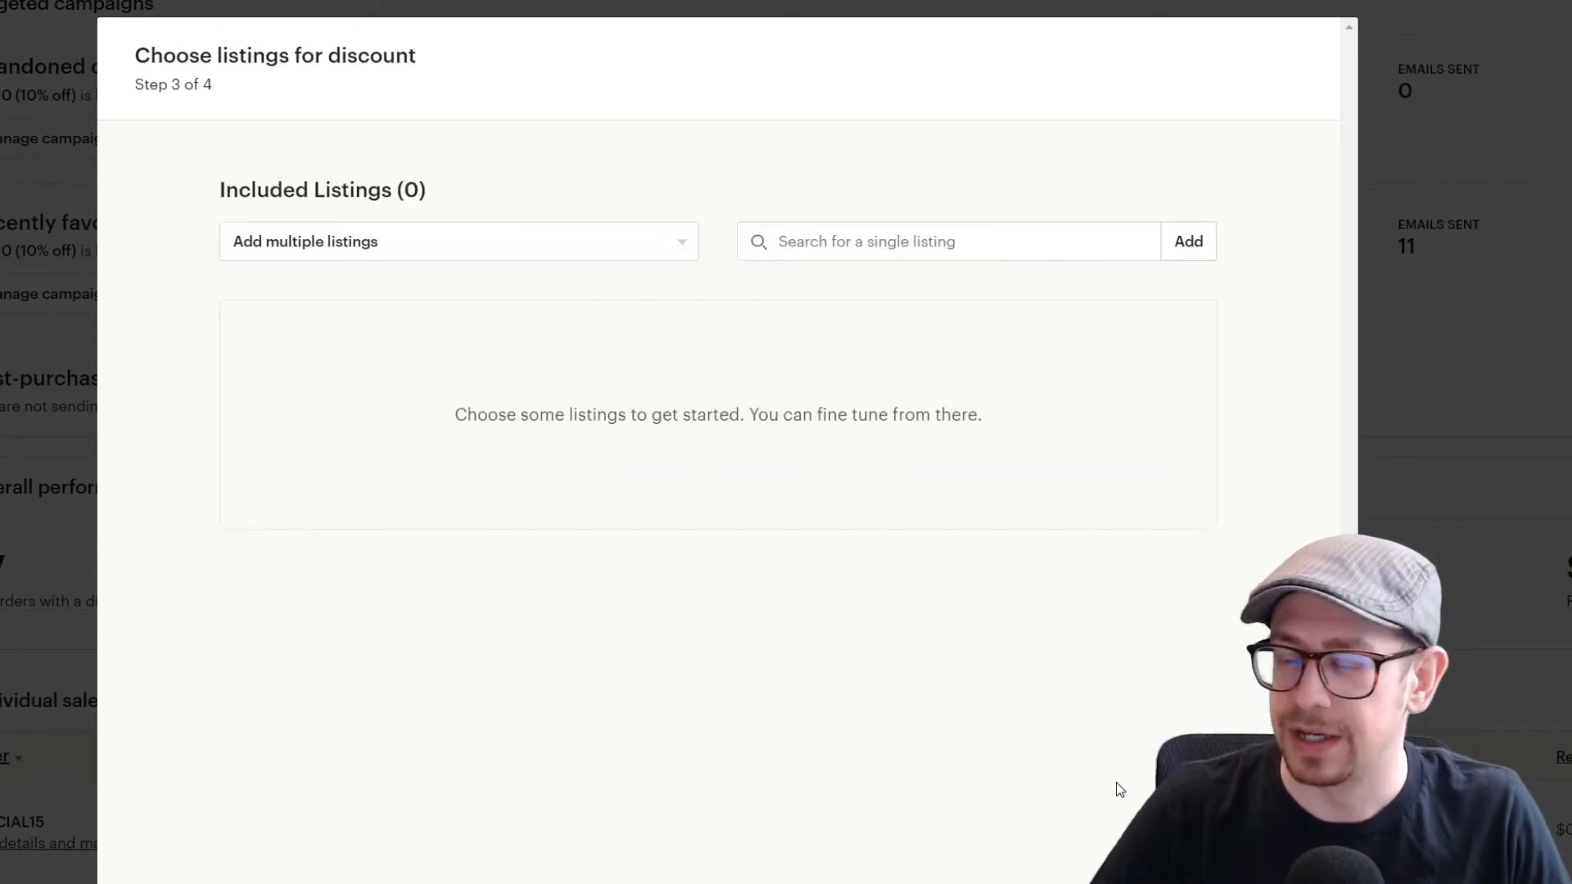
pyautogui.click(319, 254)
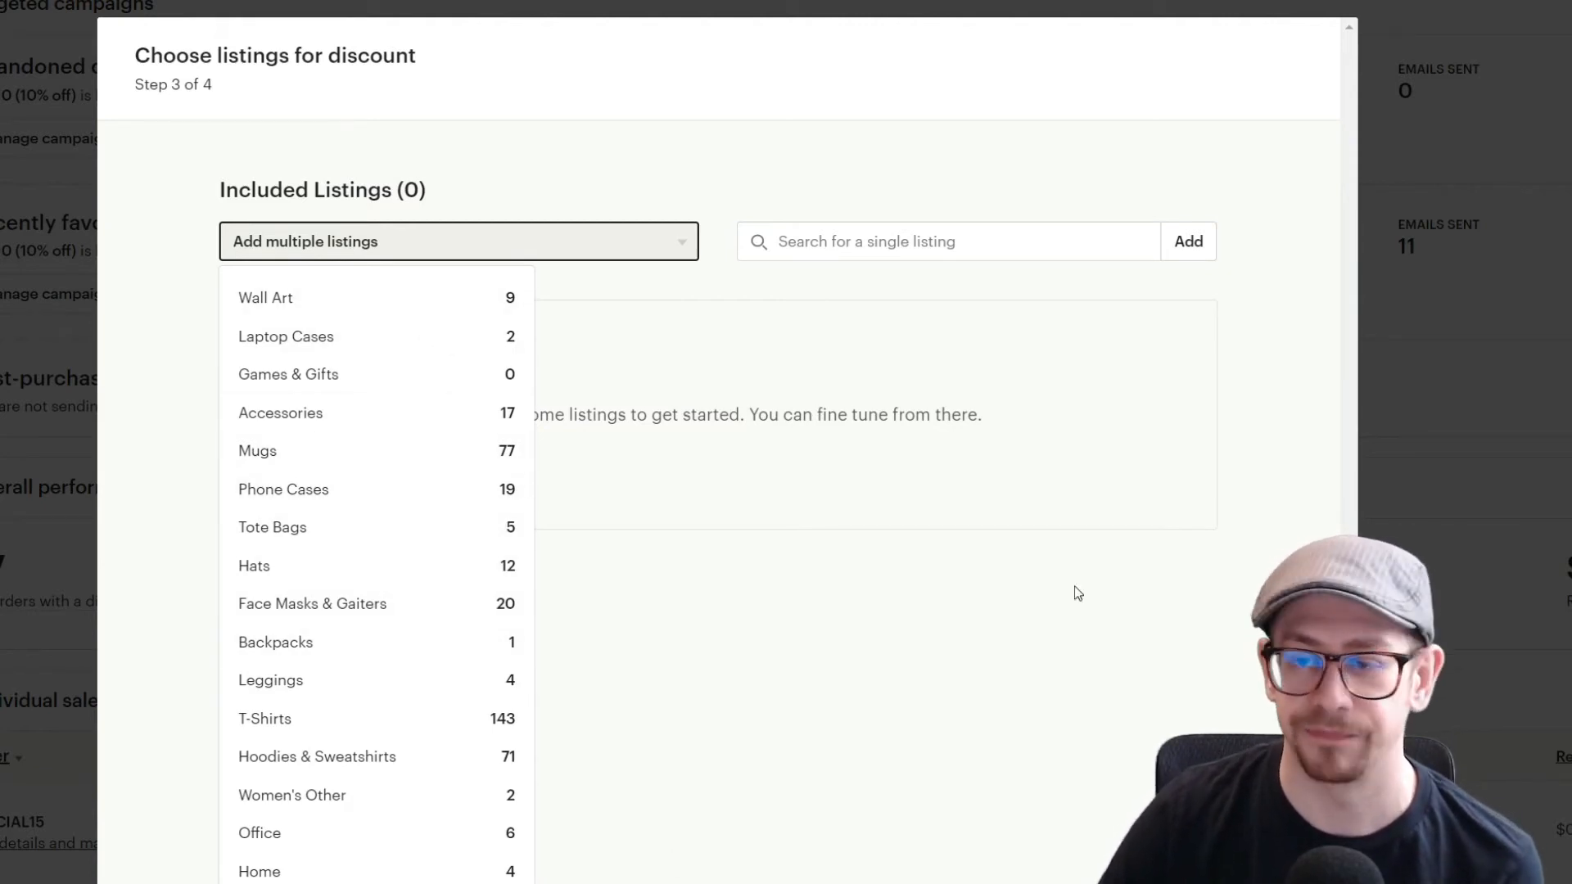
pyautogui.click(989, 284)
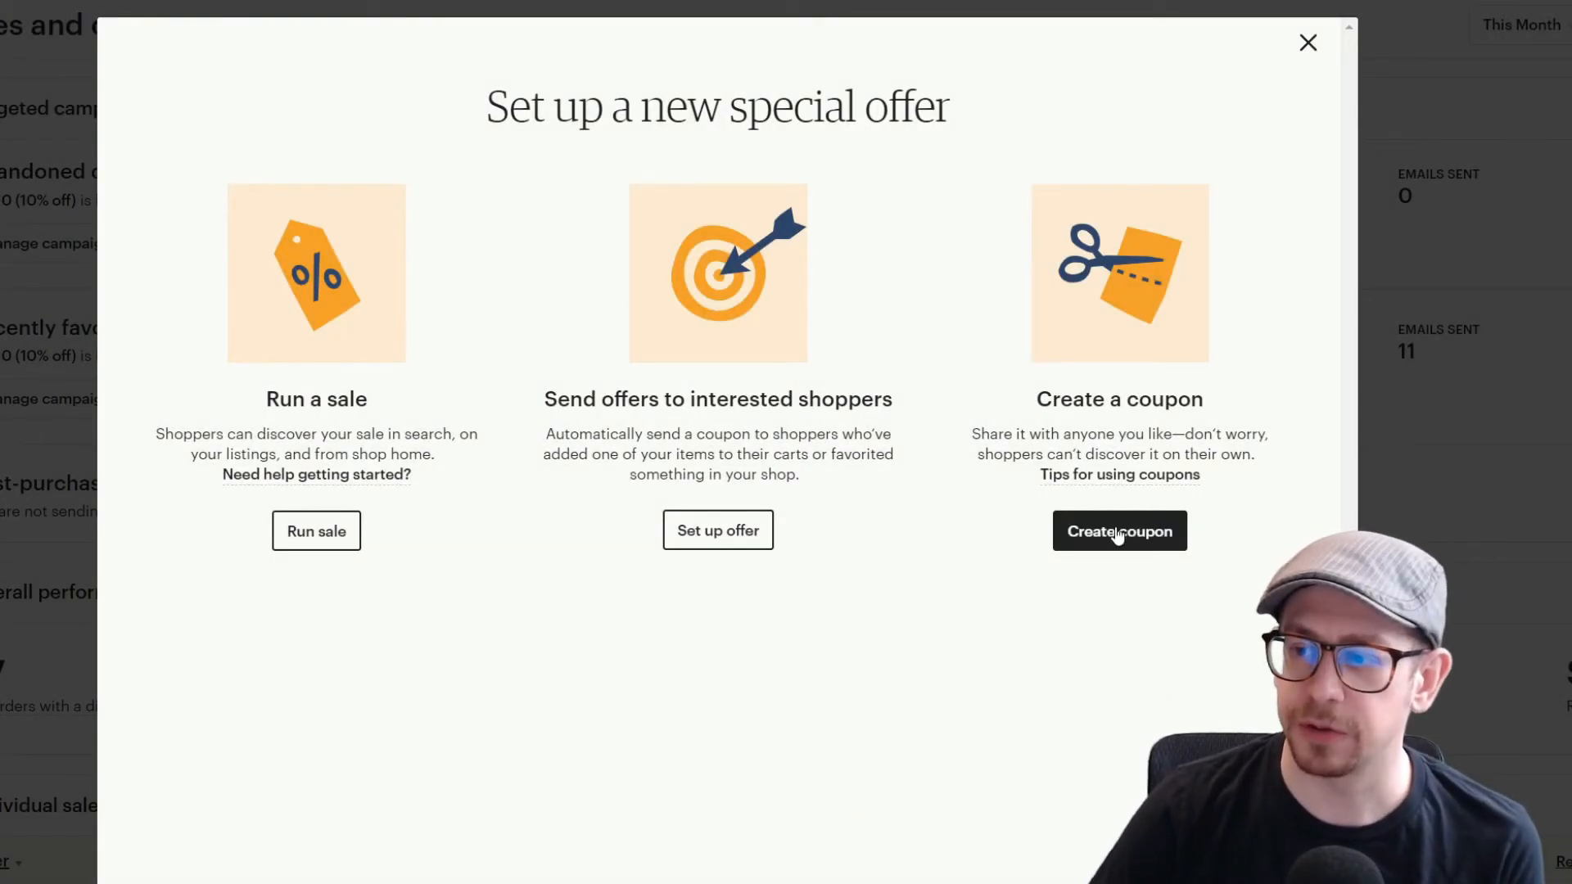
# Step: Try Fixed amount off as the coupon's discount type, then switch back to Percentage off
pyautogui.click(1118, 534)
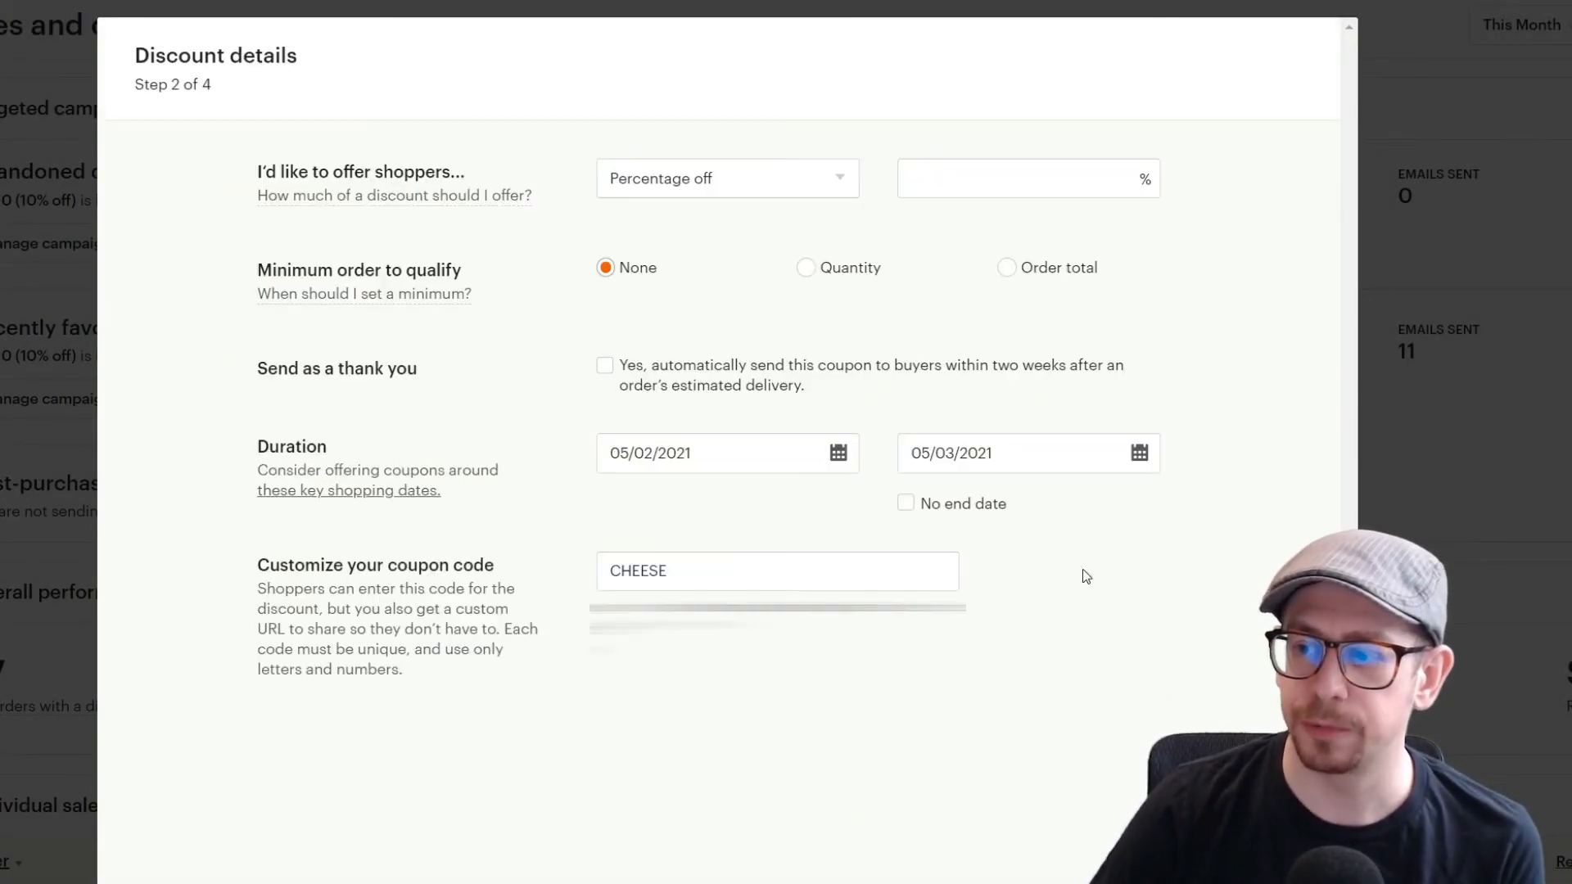
pyautogui.click(780, 176)
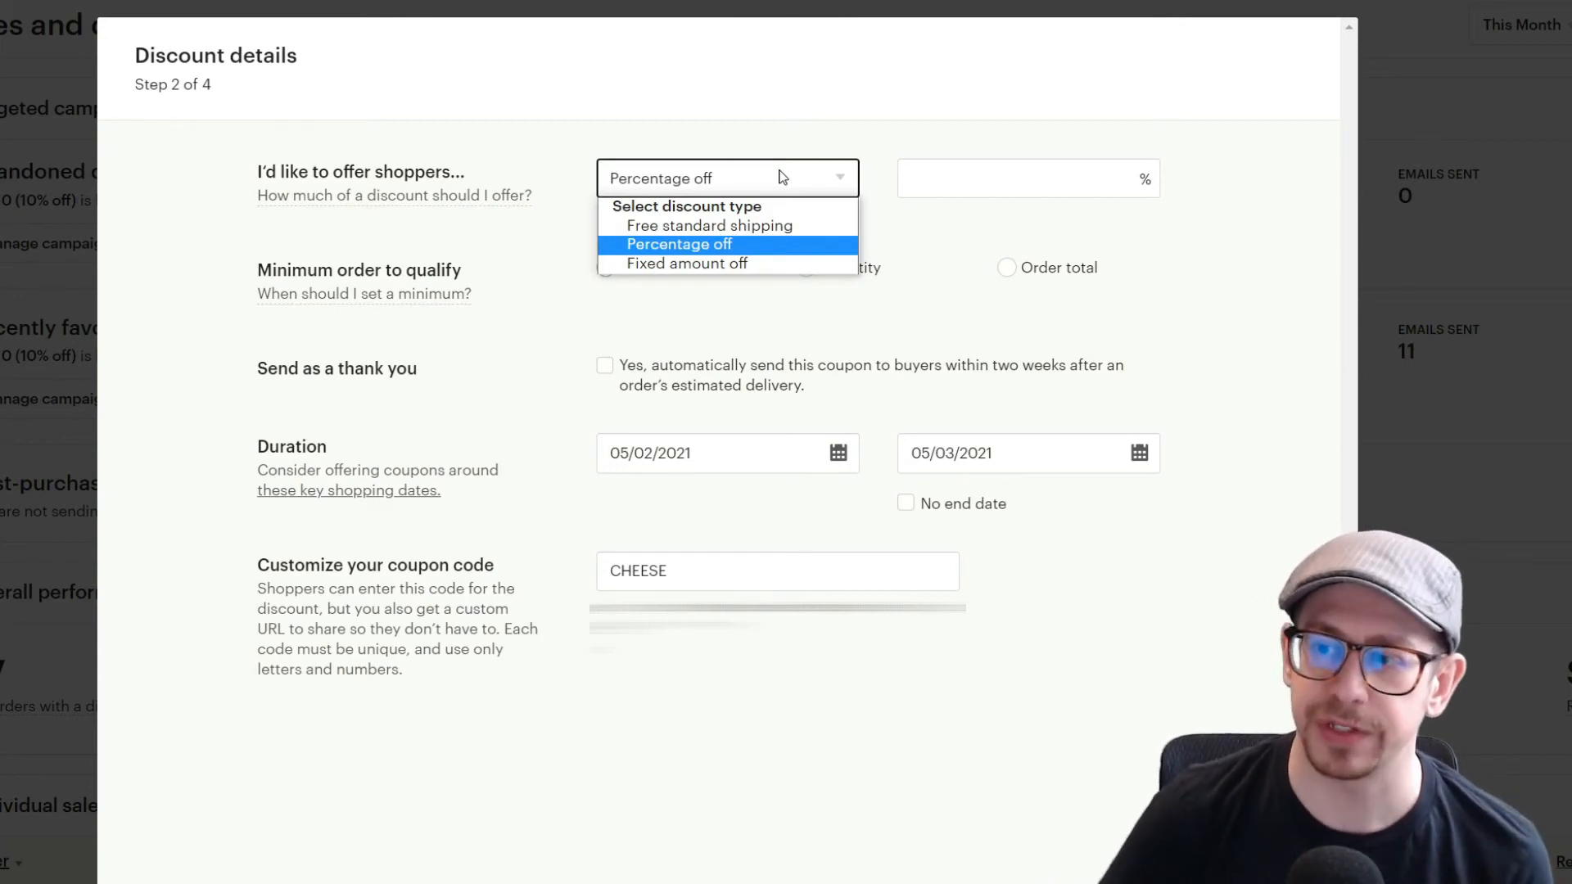
pyautogui.click(769, 263)
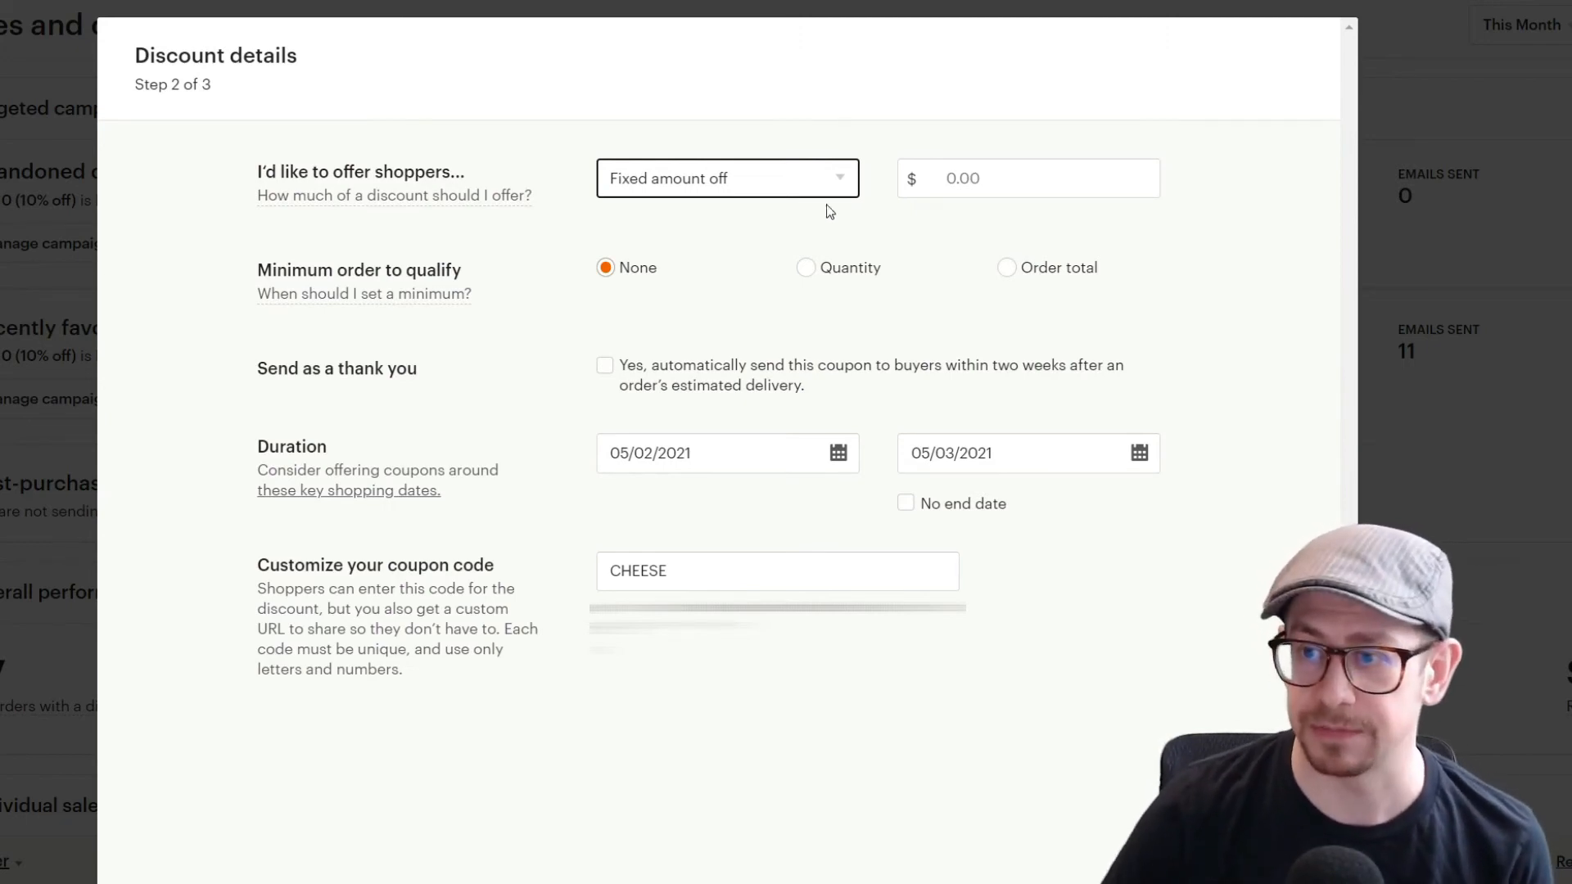
pyautogui.click(809, 194)
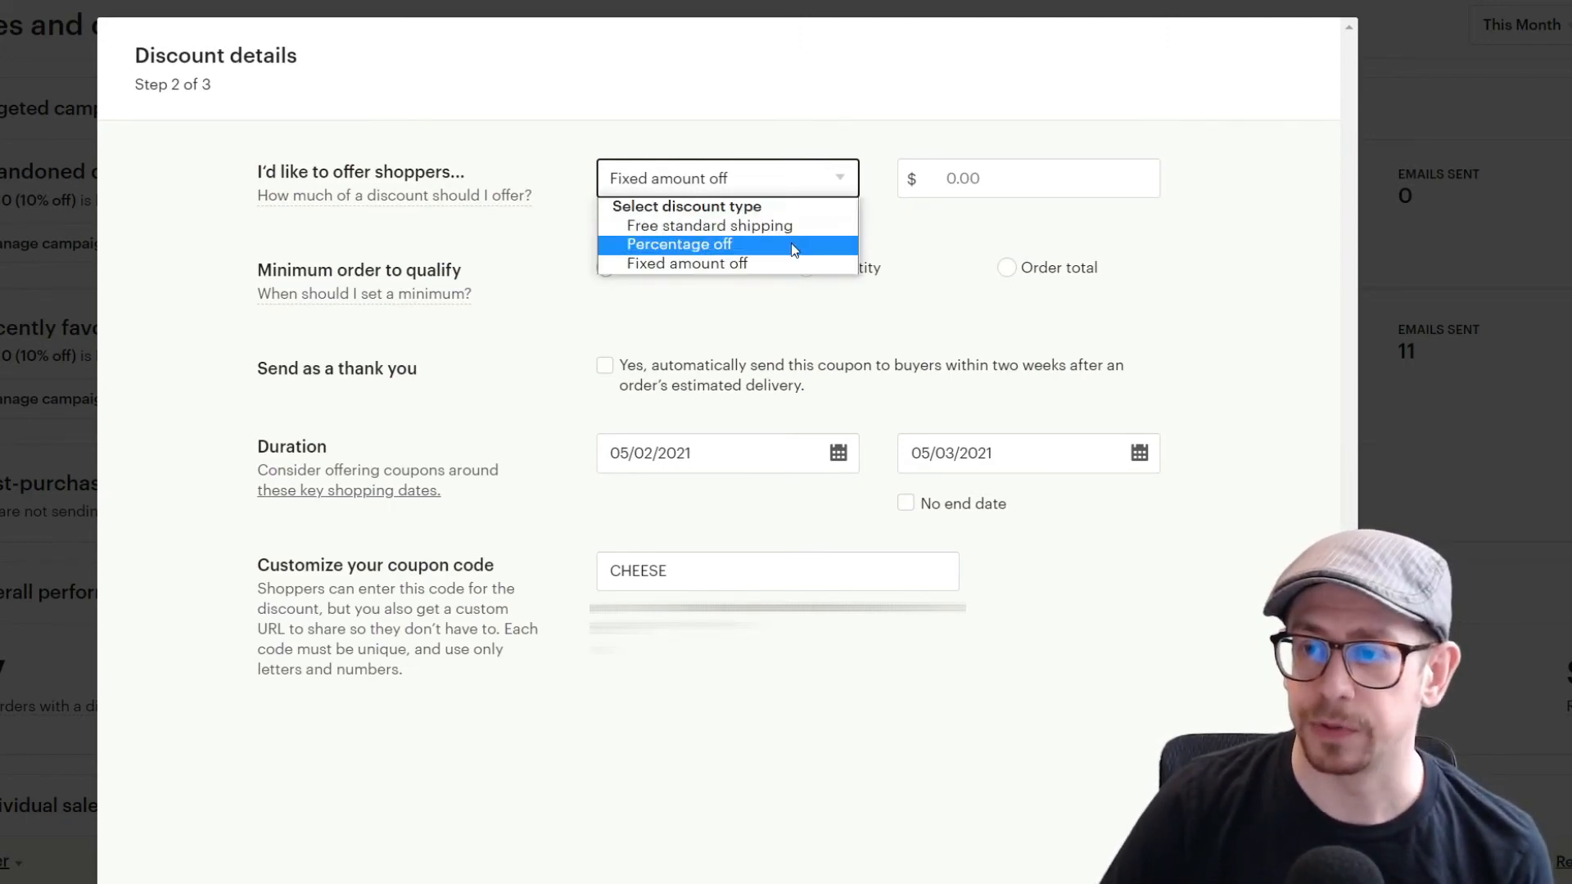
pyautogui.click(794, 250)
# Step: Enter a 10% discount and turn on automatically sending the coupon as a thank you
pyautogui.click(1016, 170)
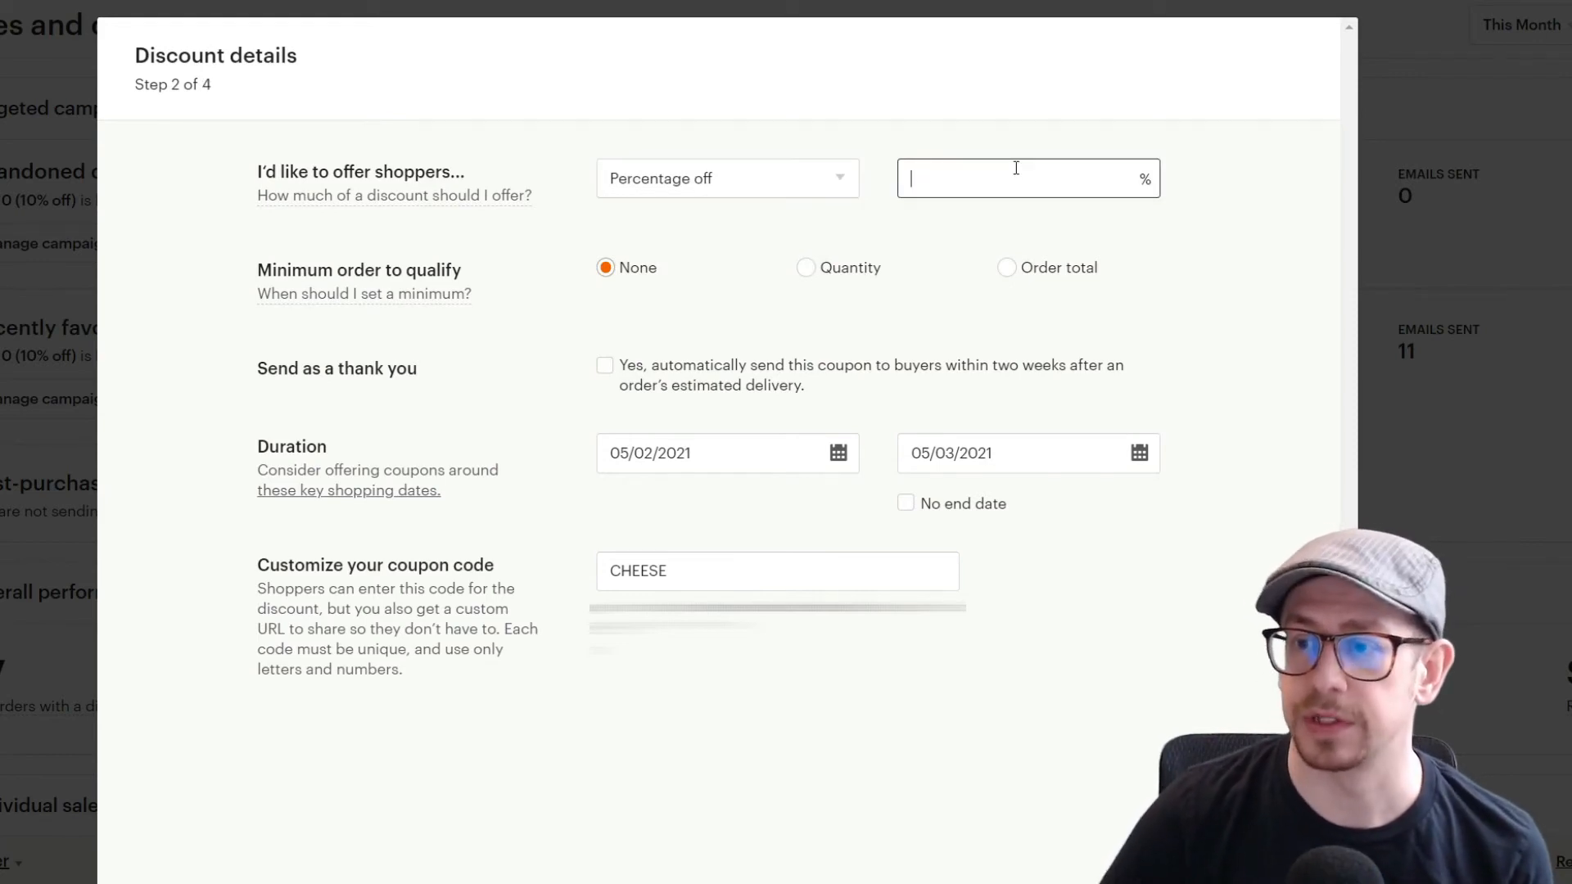
pyautogui.write('10')
pyautogui.click(1212, 301)
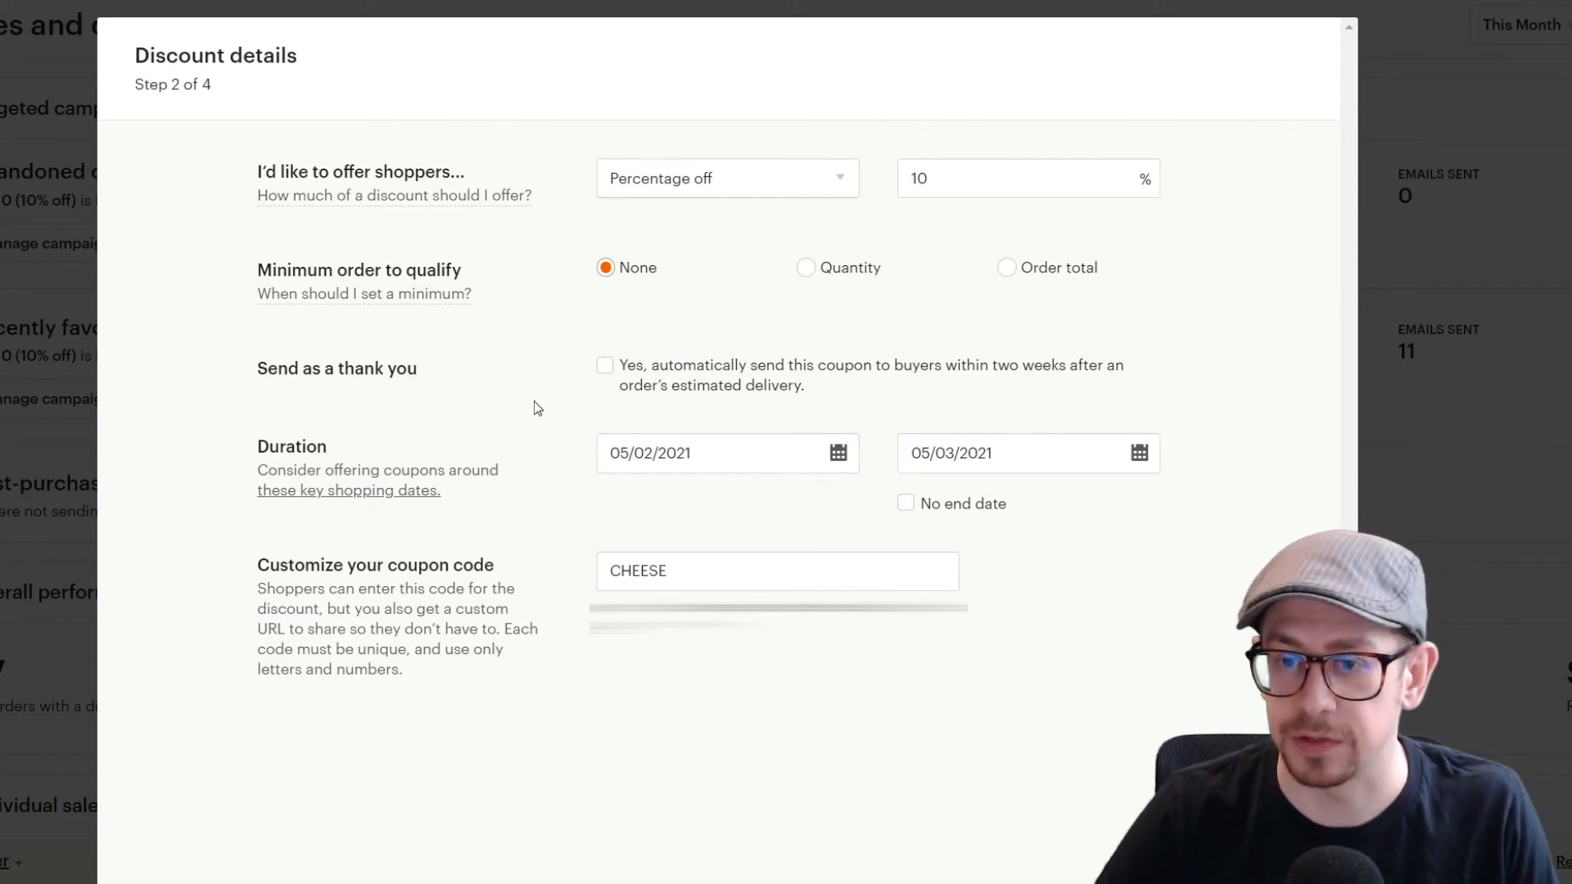
pyautogui.click(605, 366)
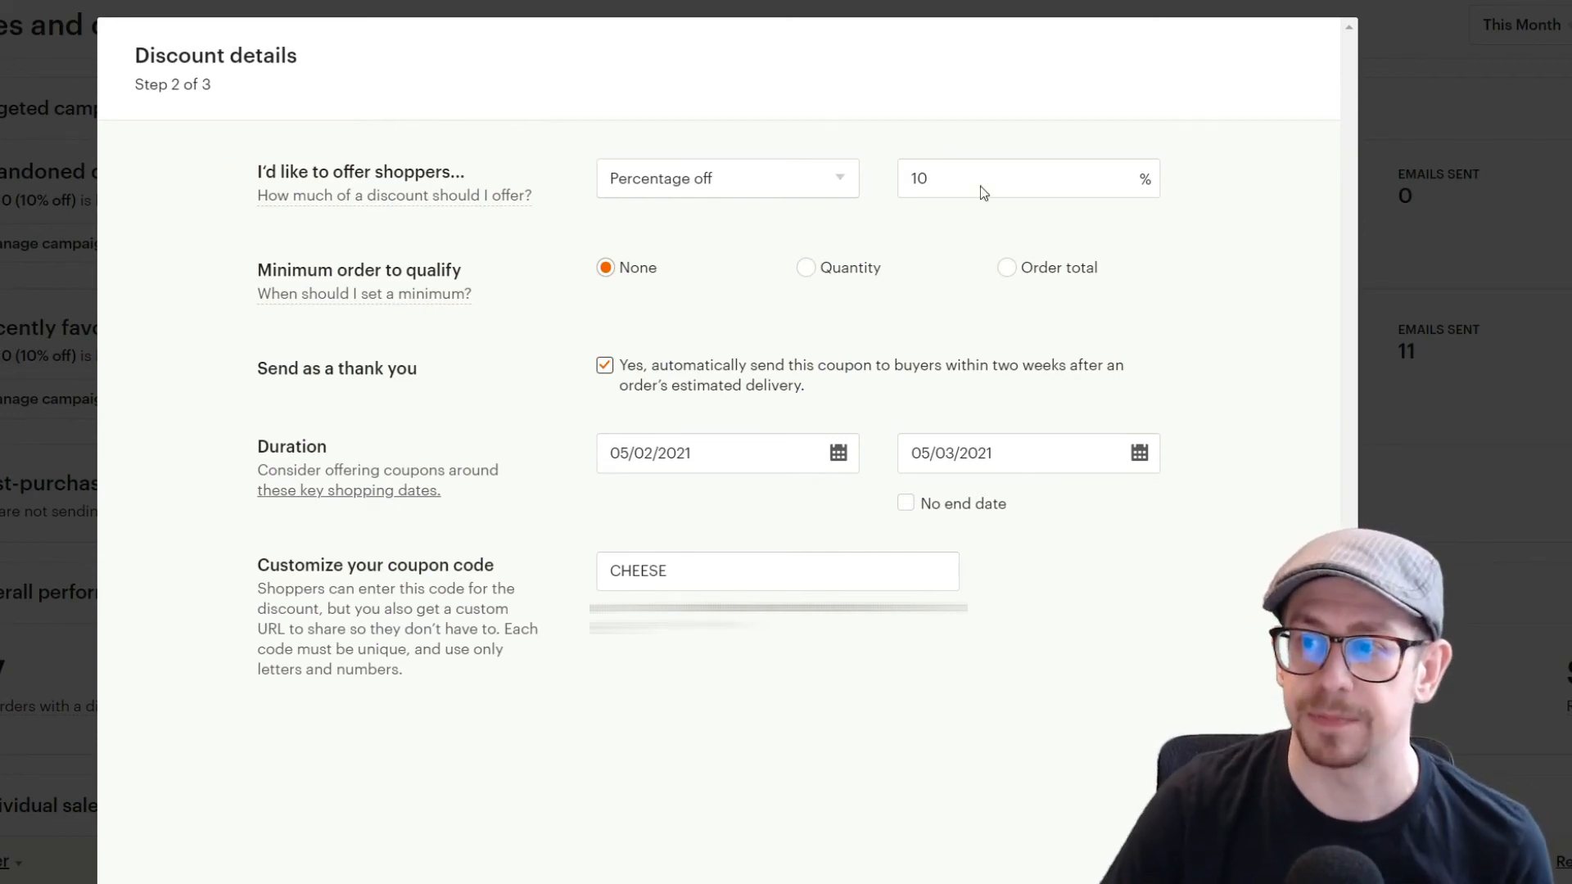
# Step: Change the percentage discount to 15%
pyautogui.moveTo(980, 185); pyautogui.dragTo(879, 194)
pyautogui.write('15')
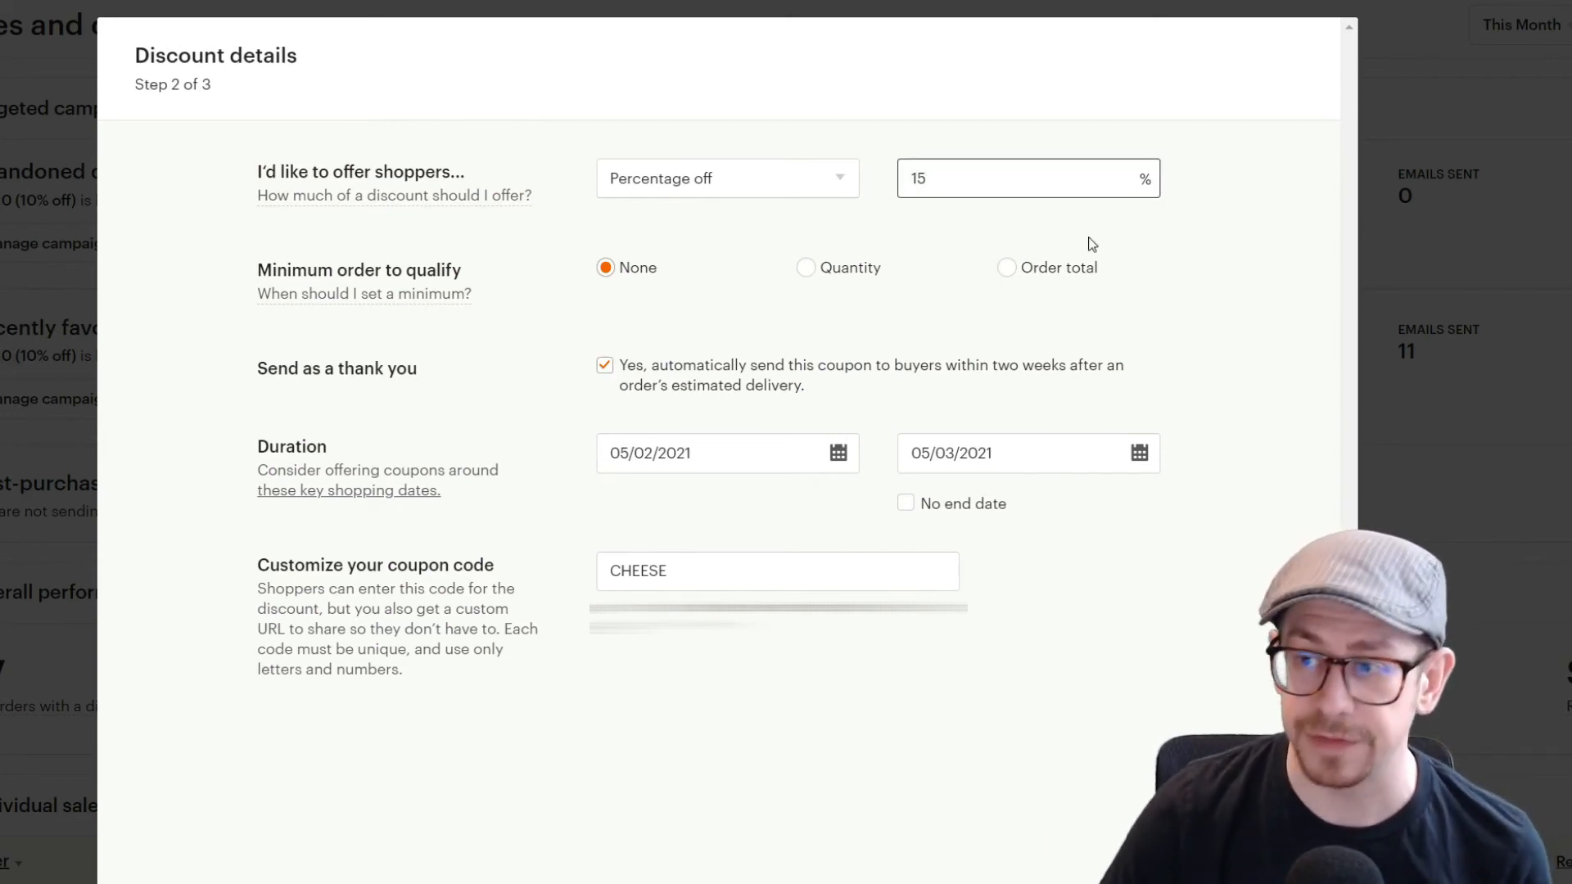
pyautogui.click(1198, 295)
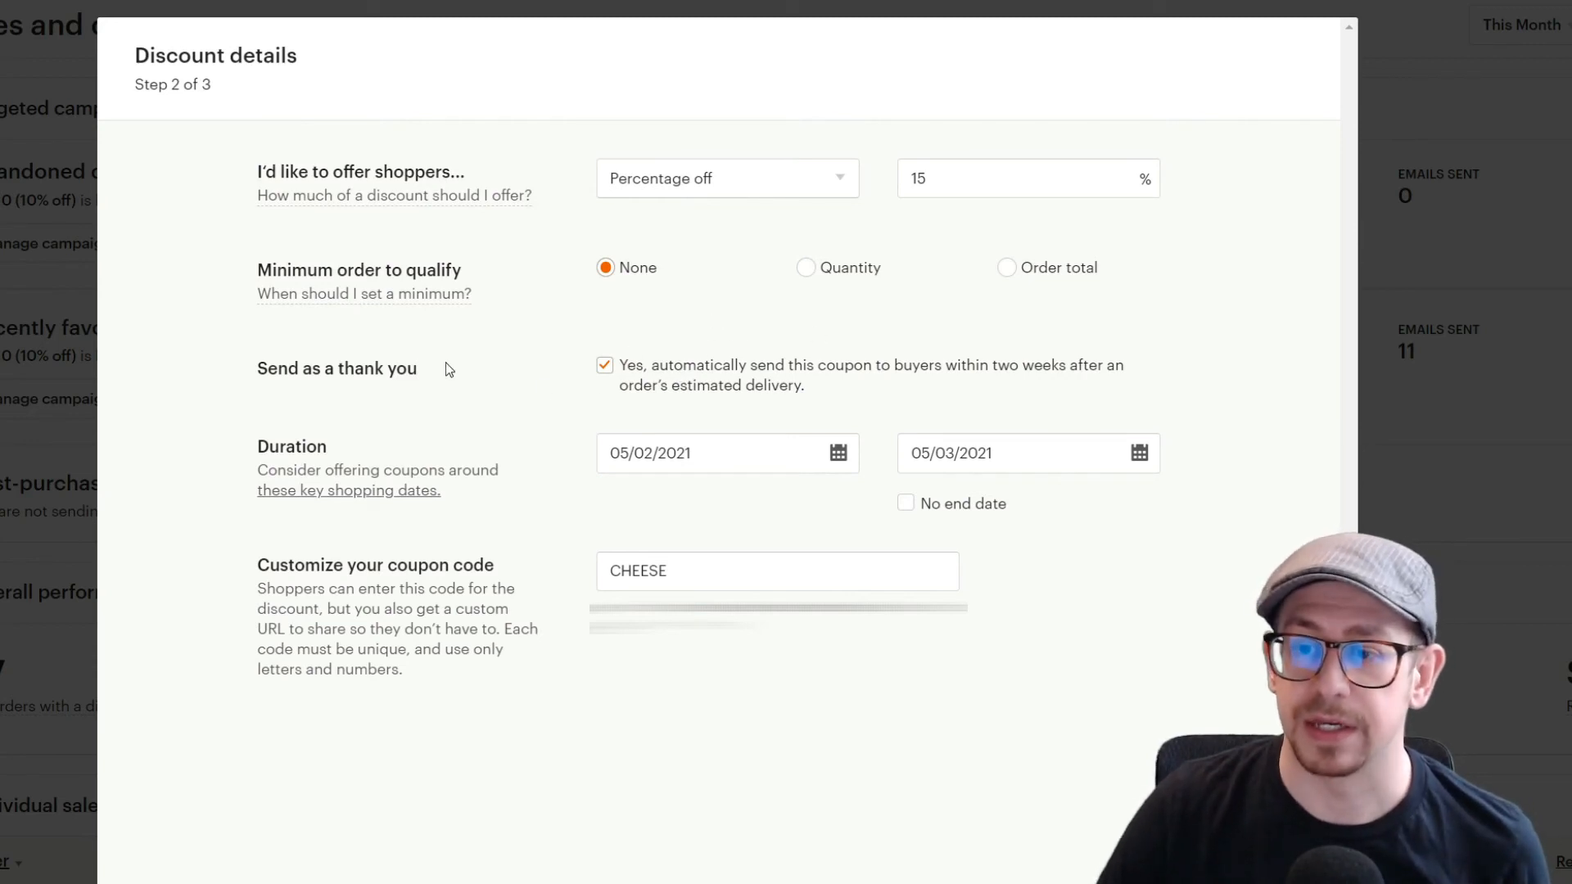
# Step: Open the start date calendar, then tick No end date for the coupon's duration
pyautogui.click(798, 460)
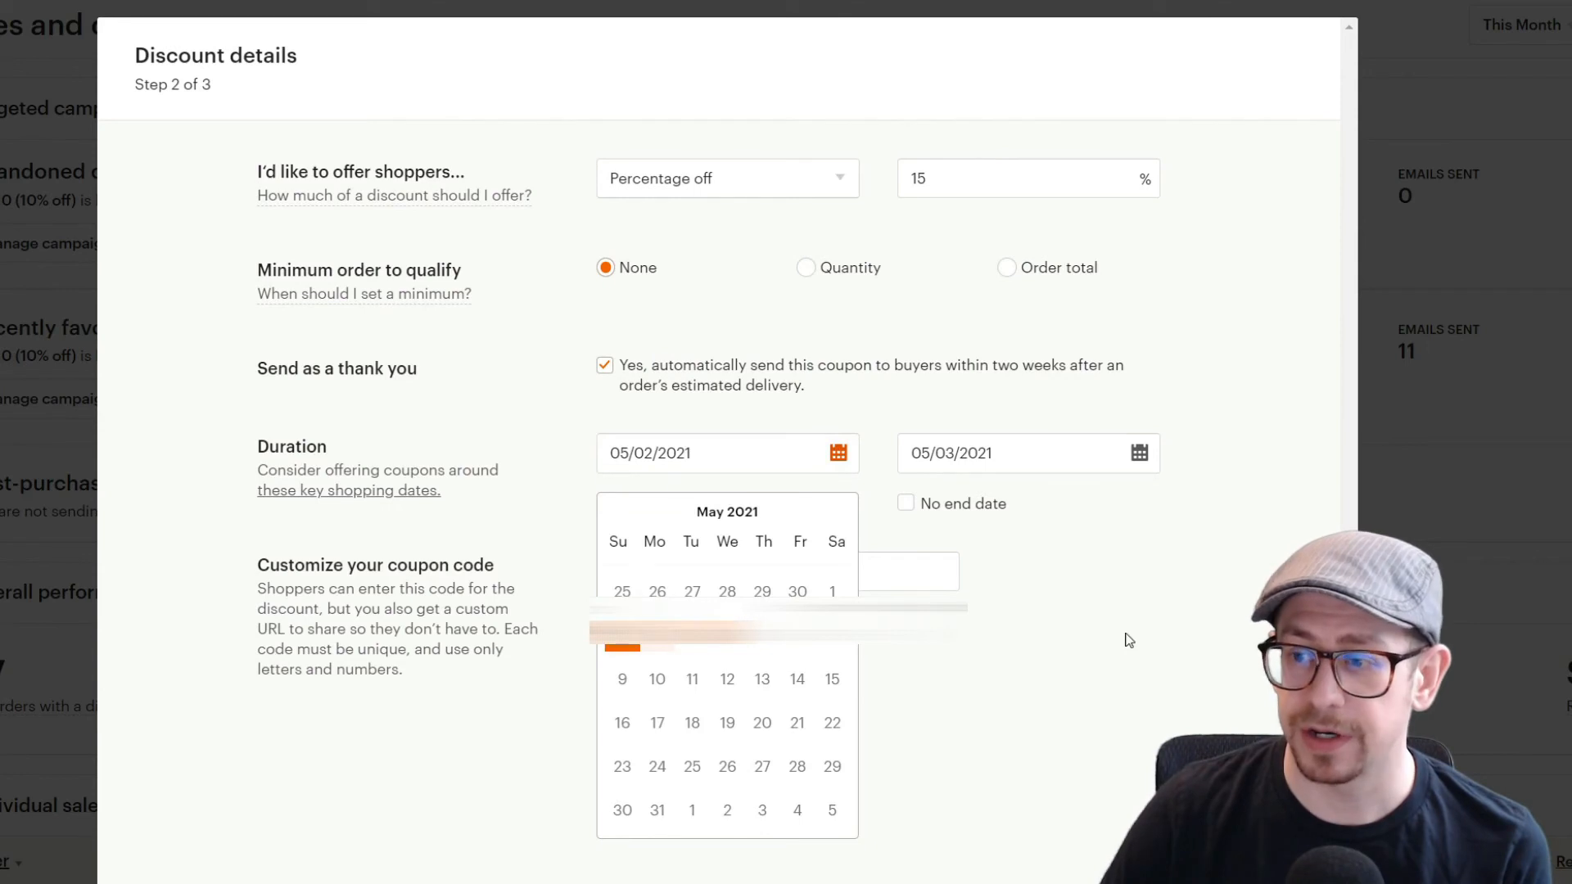
pyautogui.click(905, 503)
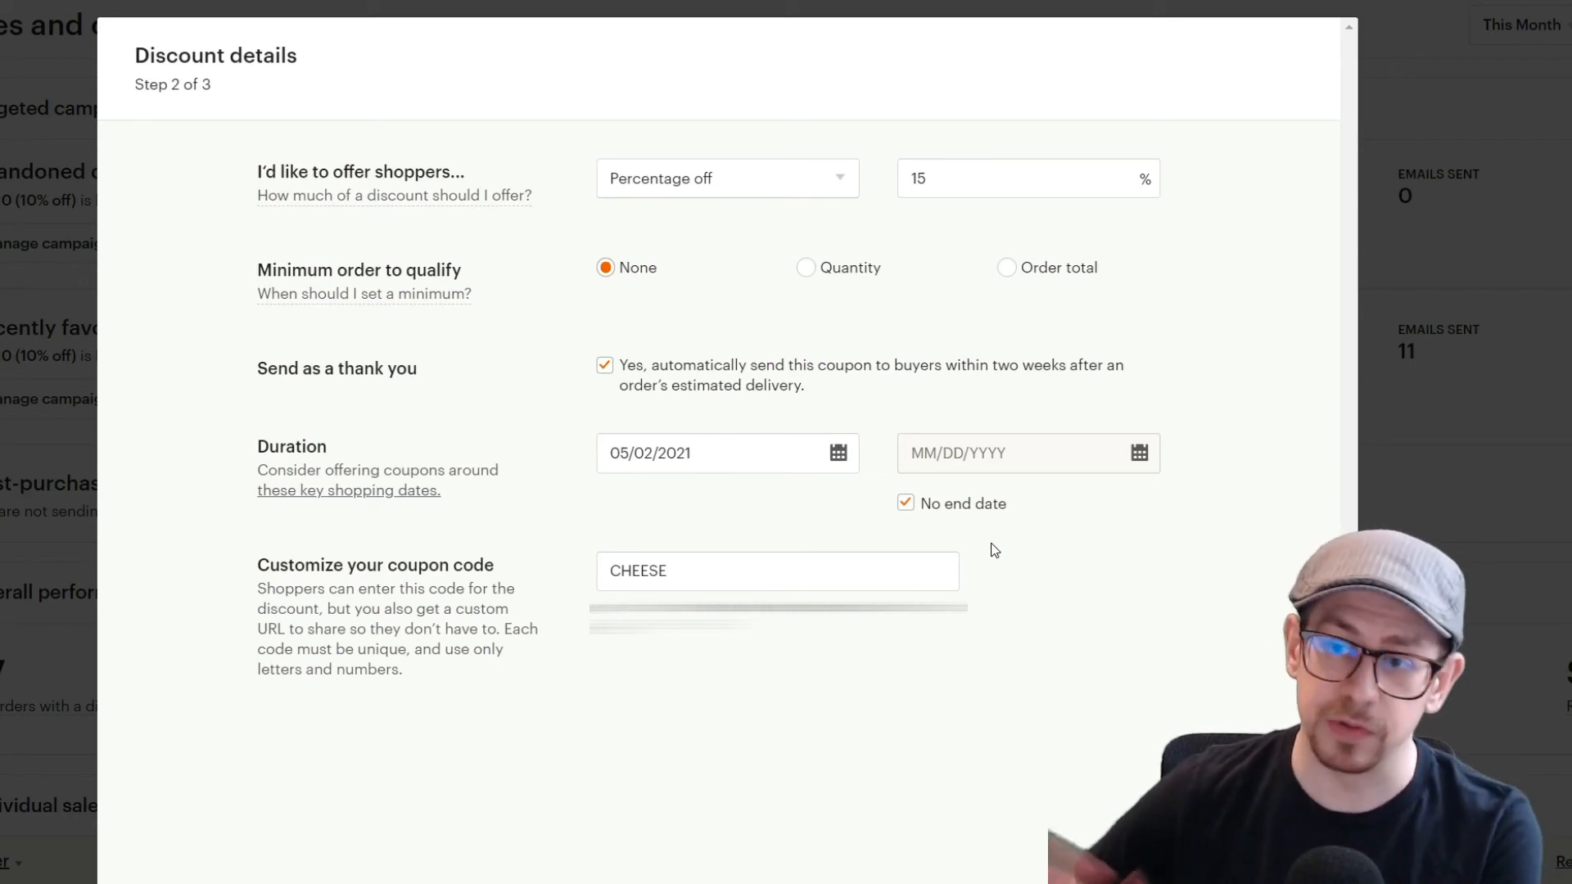
# Step: Set the coupon code to THANKYOU15
pyautogui.doubleClick(677, 565)
pyautogui.write('THANKYOU15')
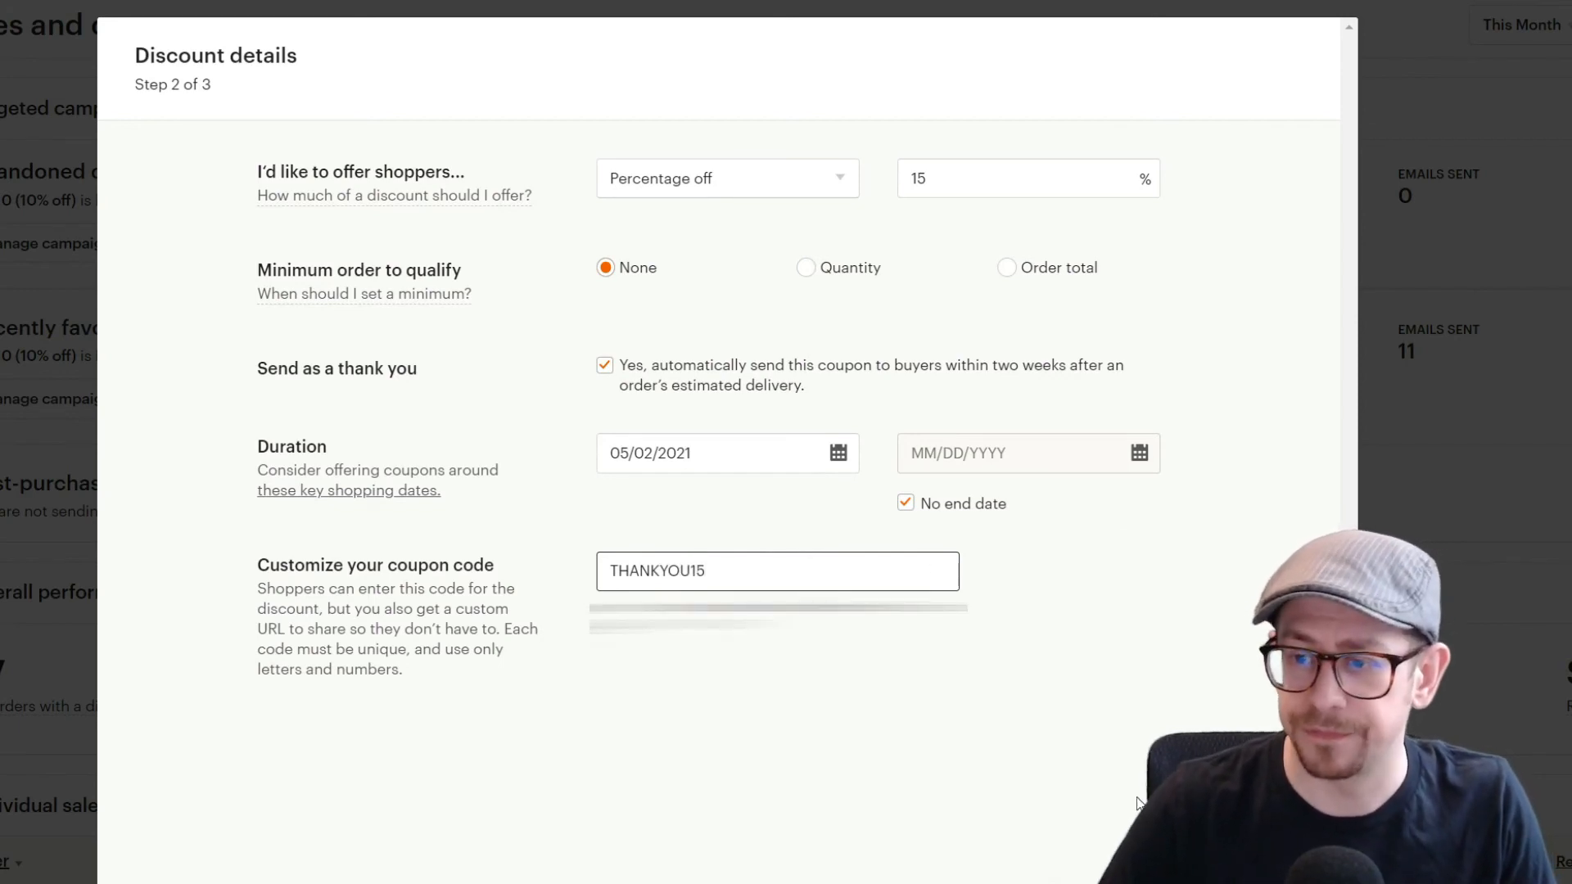
pyautogui.click(1137, 753)
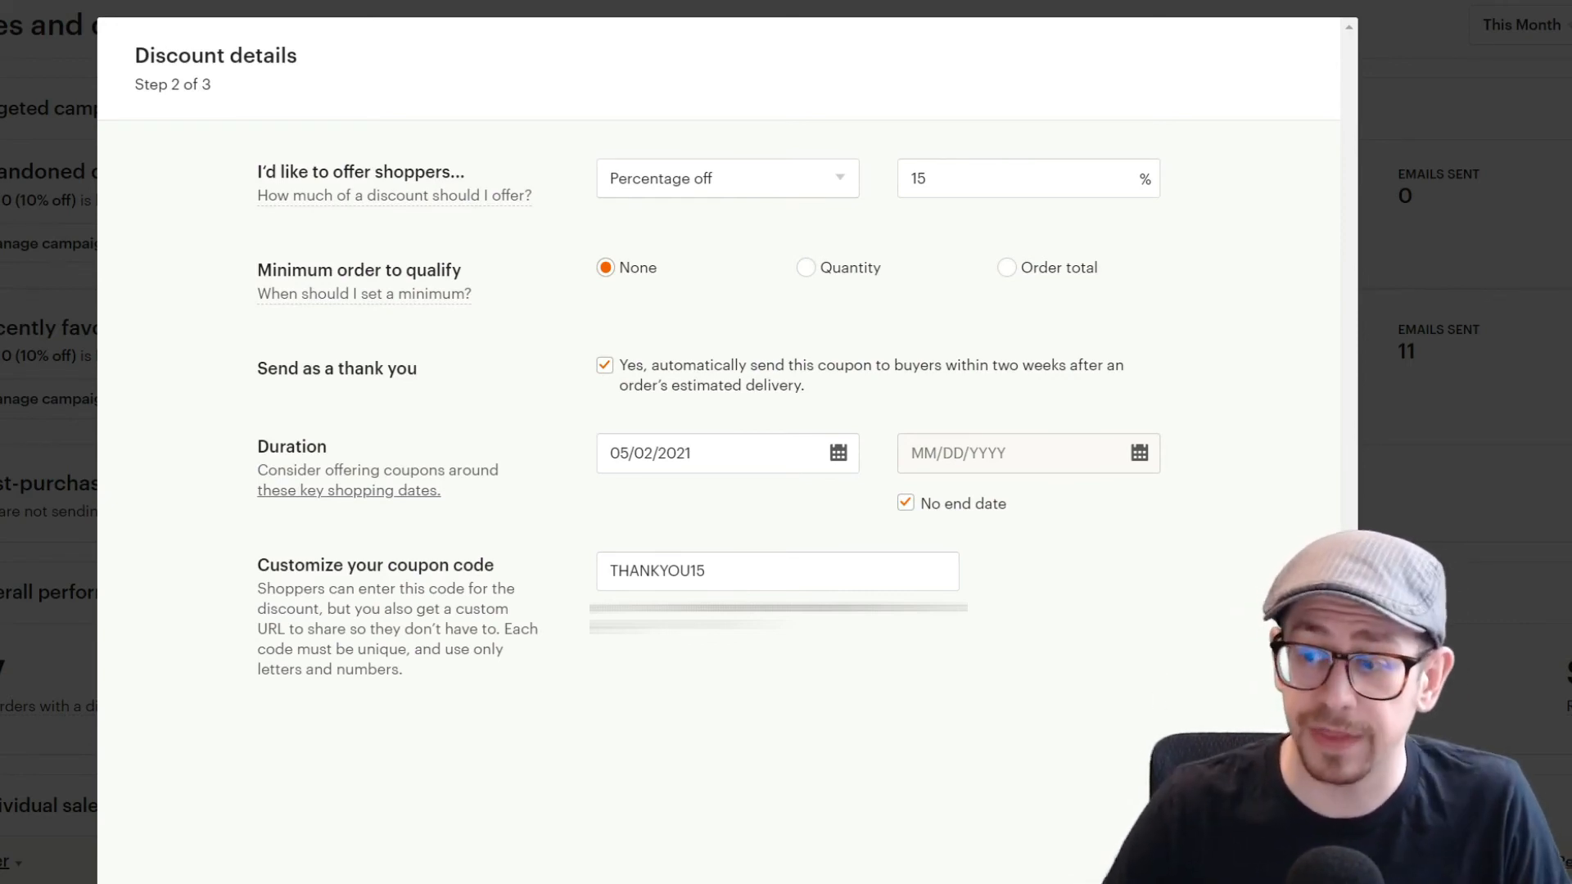
pyautogui.click(1266, 875)
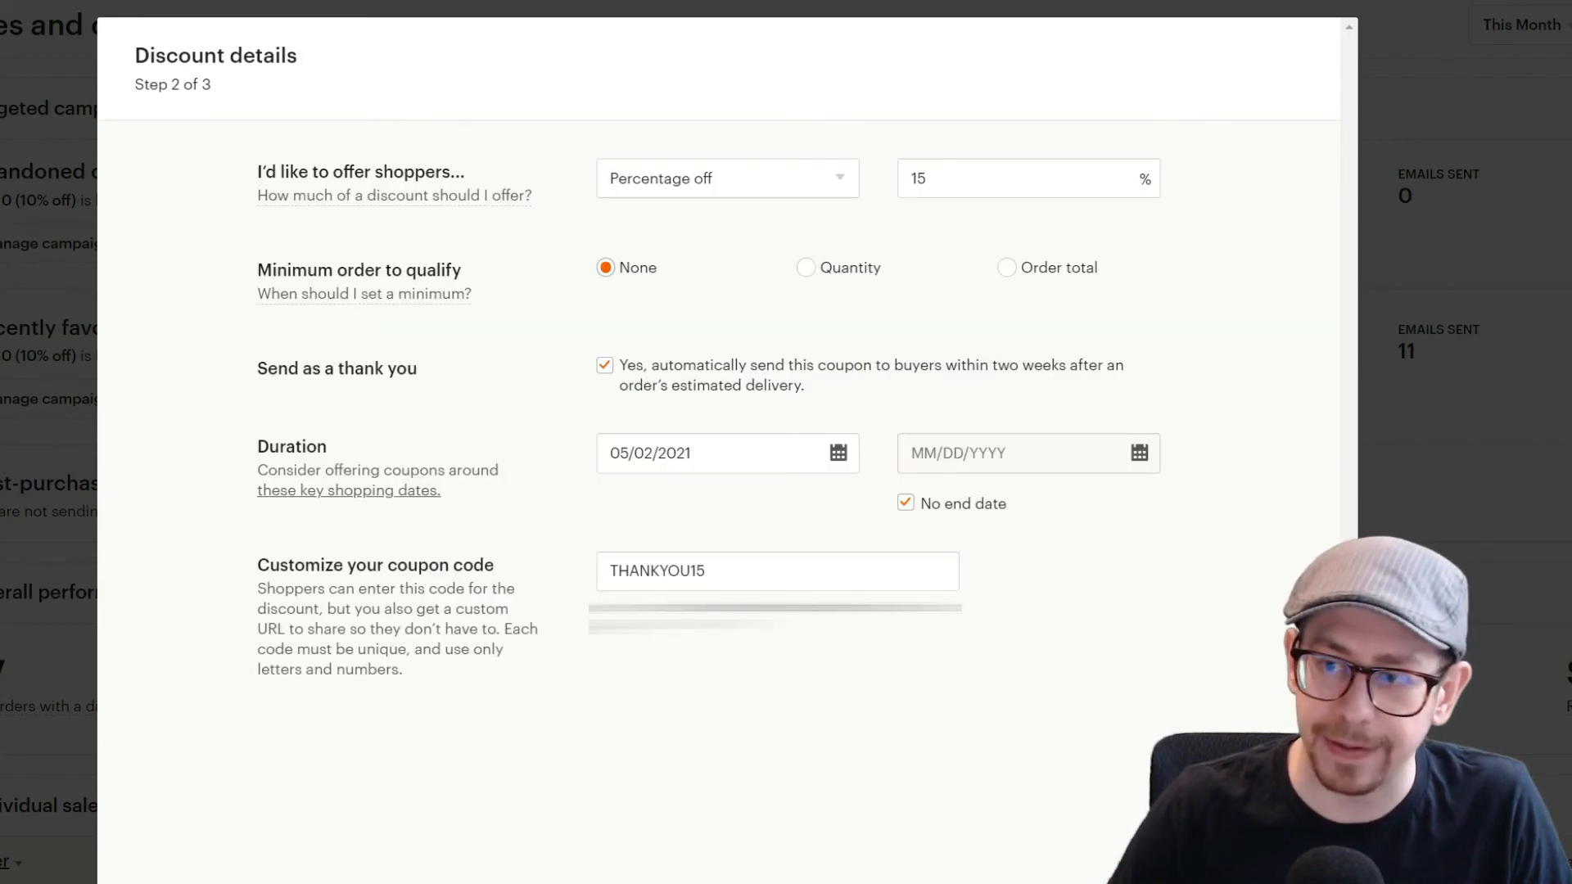
# Step: Untick the thank-you sending option and toggle No end date off and back on
pyautogui.click(608, 365)
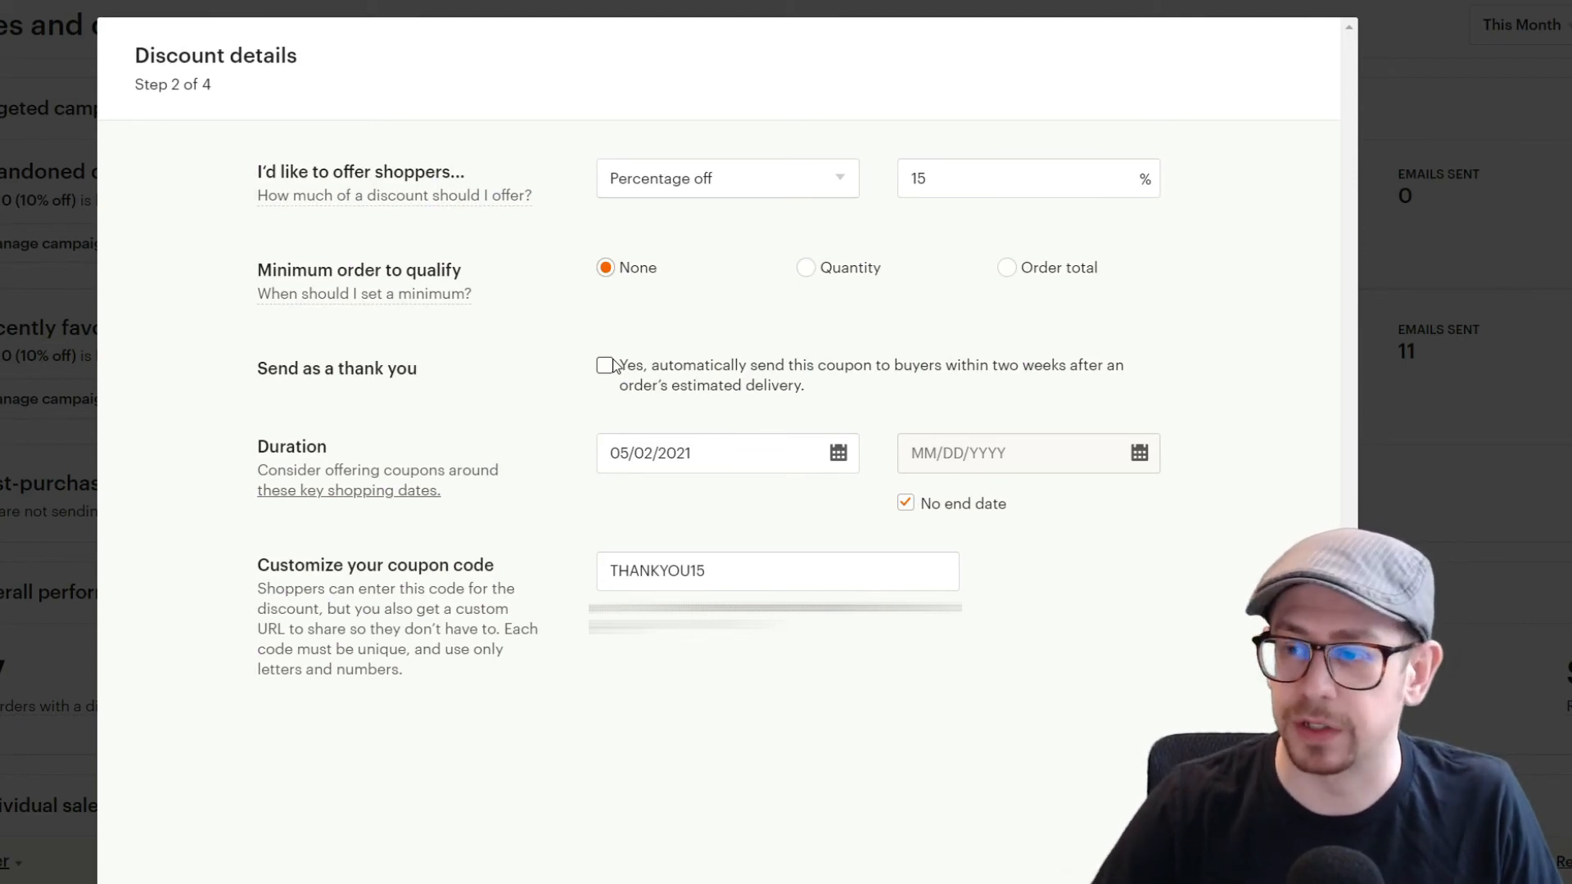
pyautogui.click(906, 503)
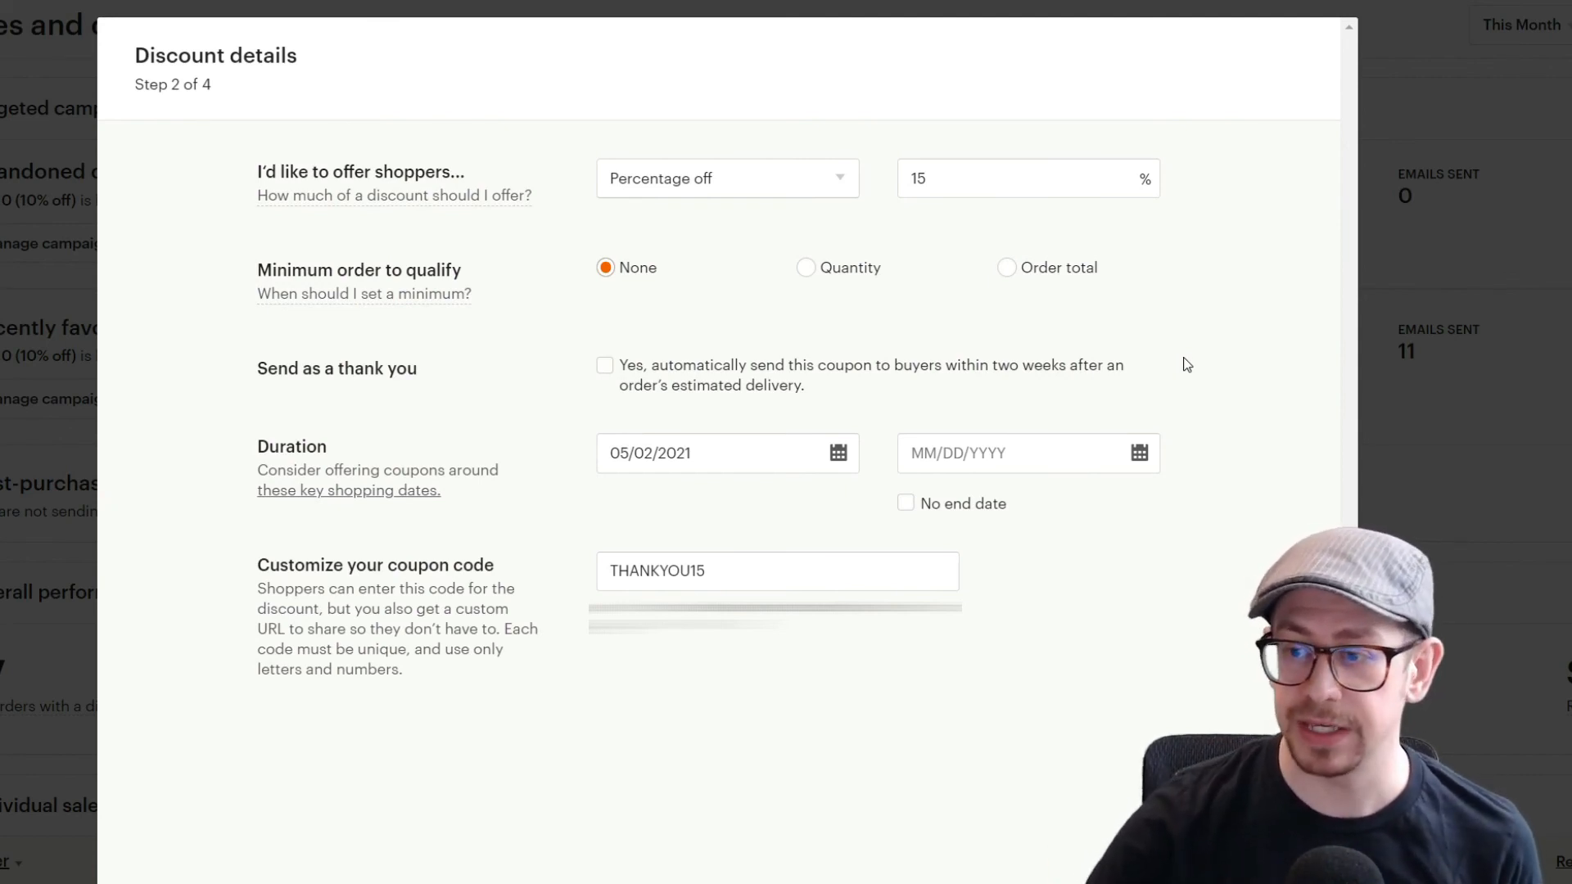
pyautogui.click(906, 502)
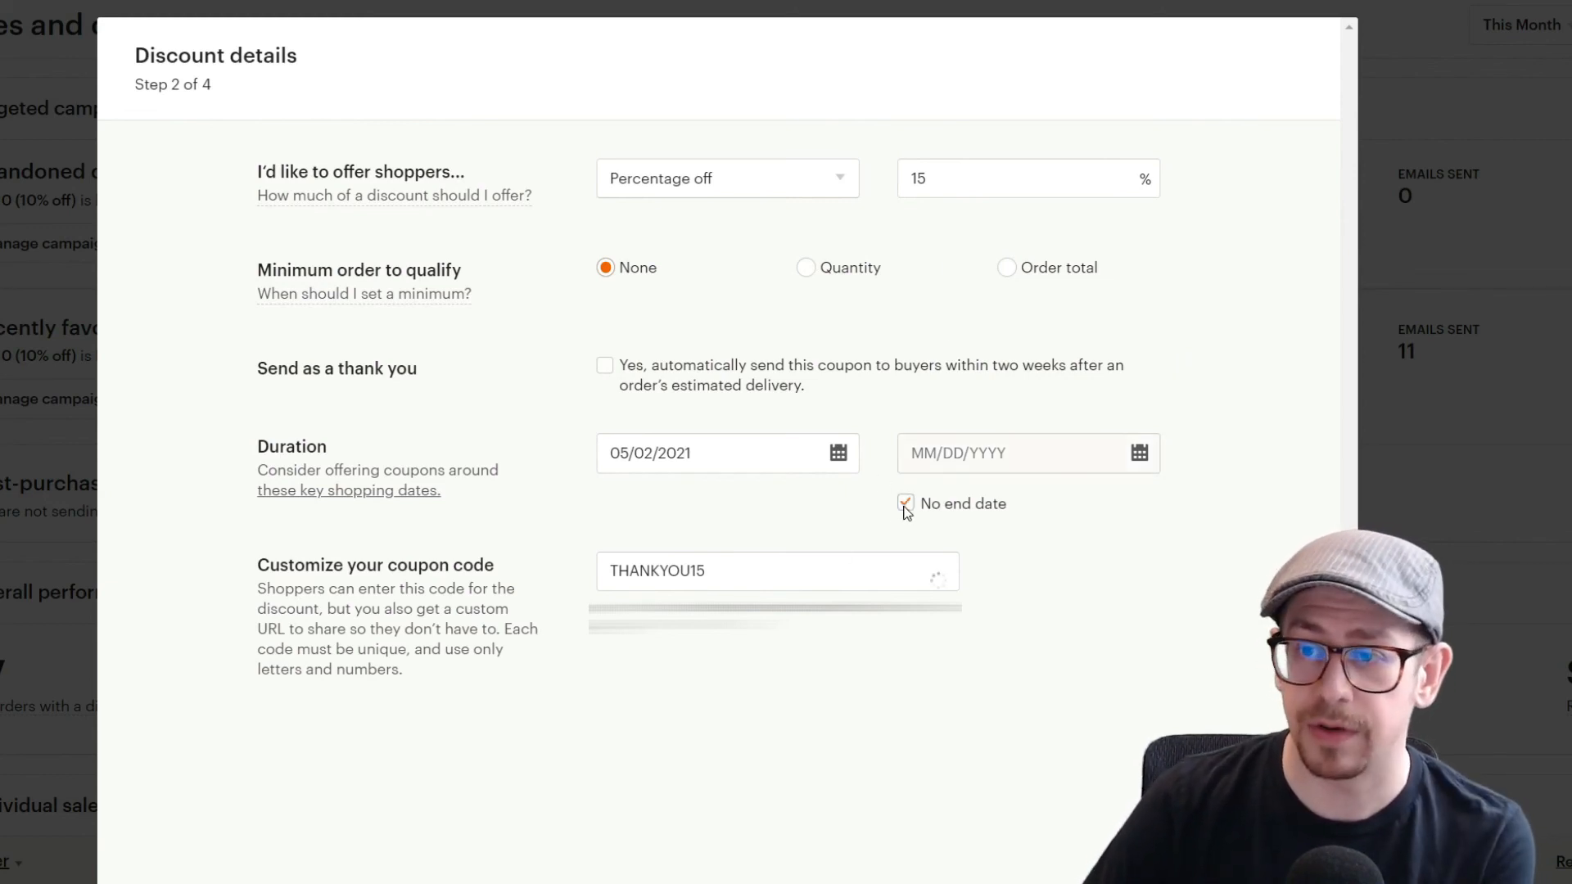
# Step: Set the percentage discount back to 10%
pyautogui.doubleClick(902, 176)
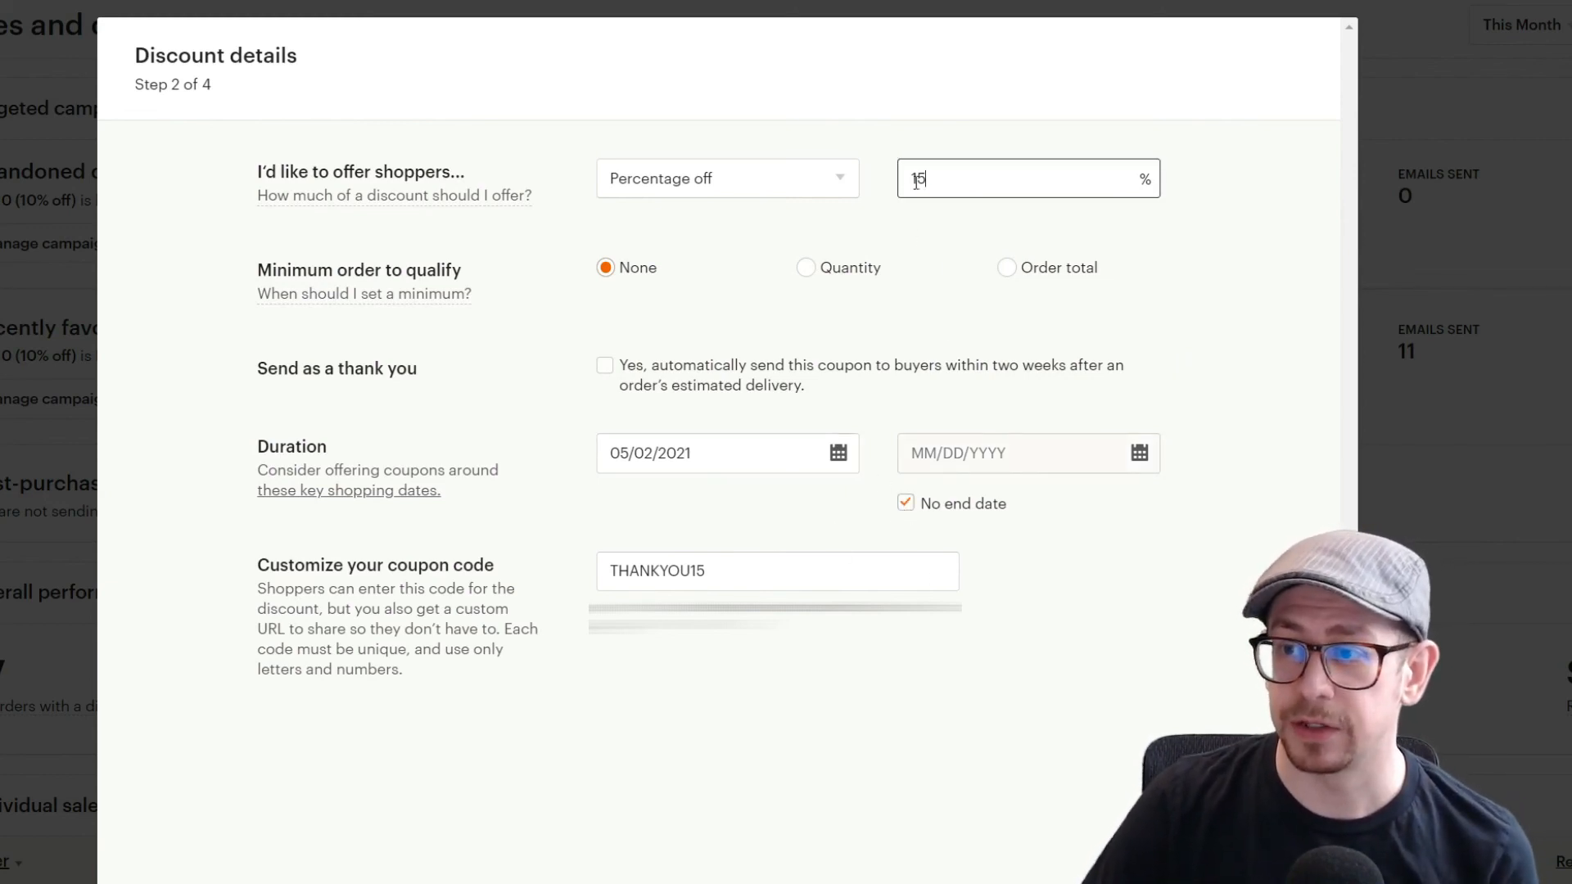
pyautogui.write('10')
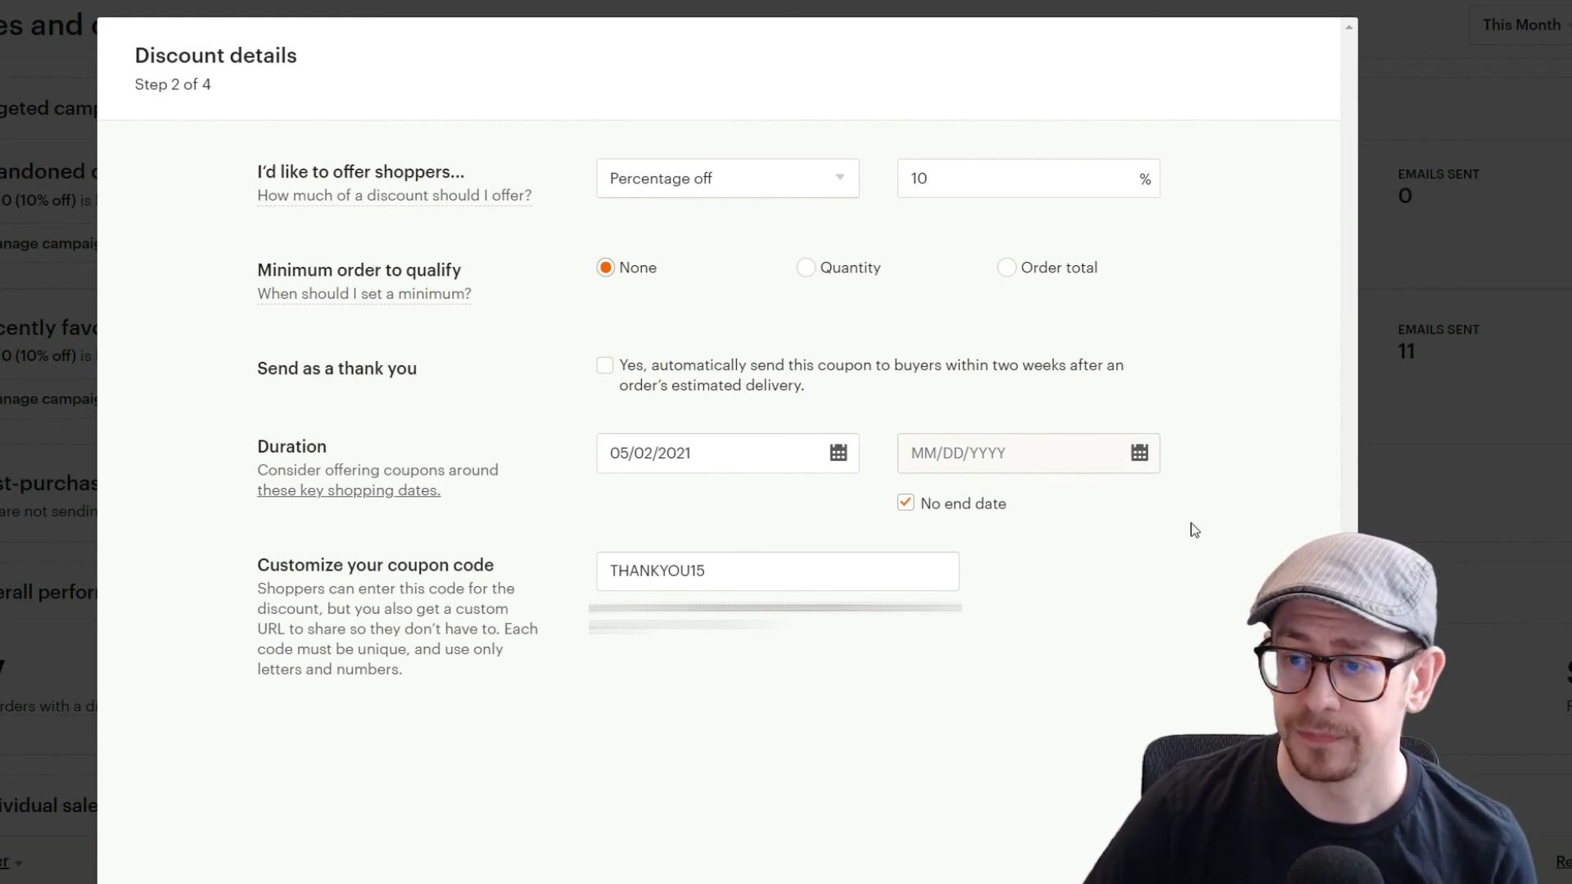
# Step: Change the coupon code to SPECIAL10 and untick the No end date option
pyautogui.click(771, 581)
pyautogui.doubleClick(763, 580)
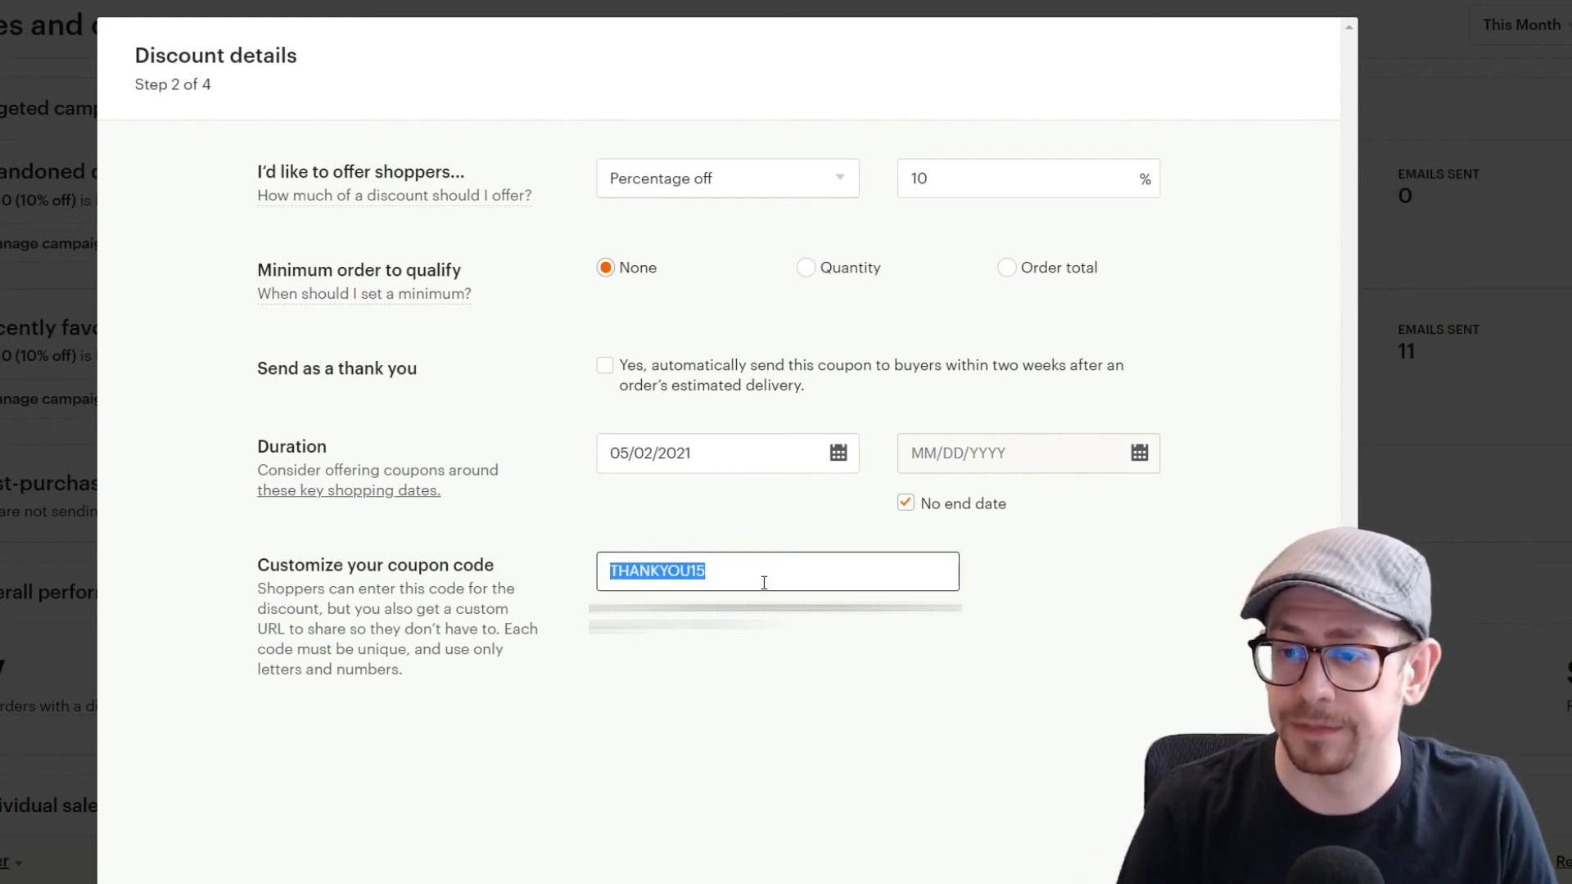
pyautogui.write('SPECIAL10')
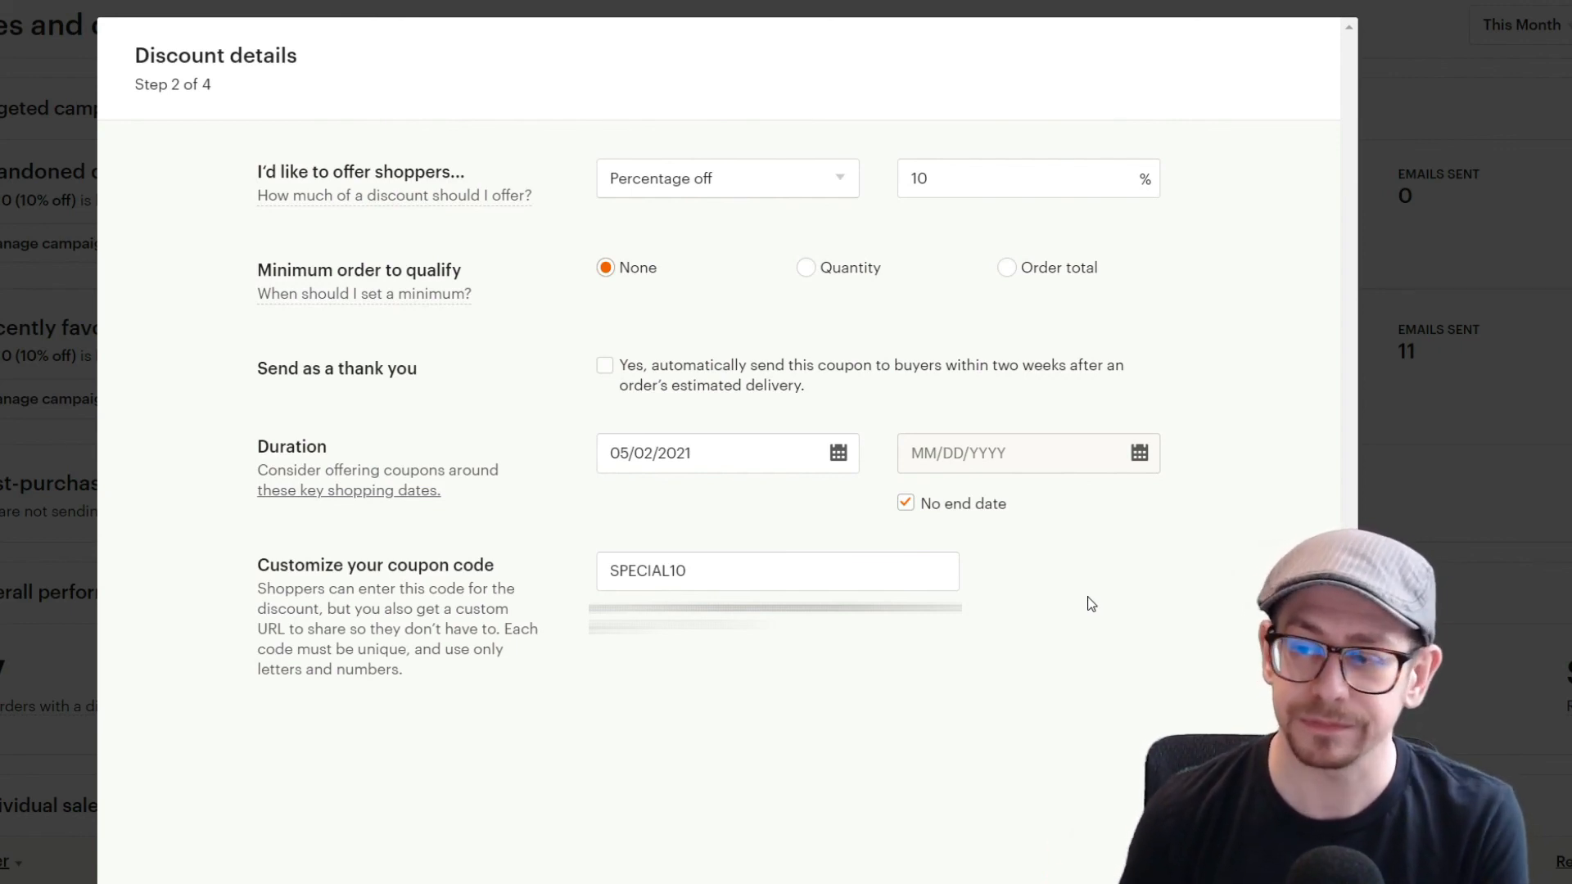
pyautogui.click(924, 502)
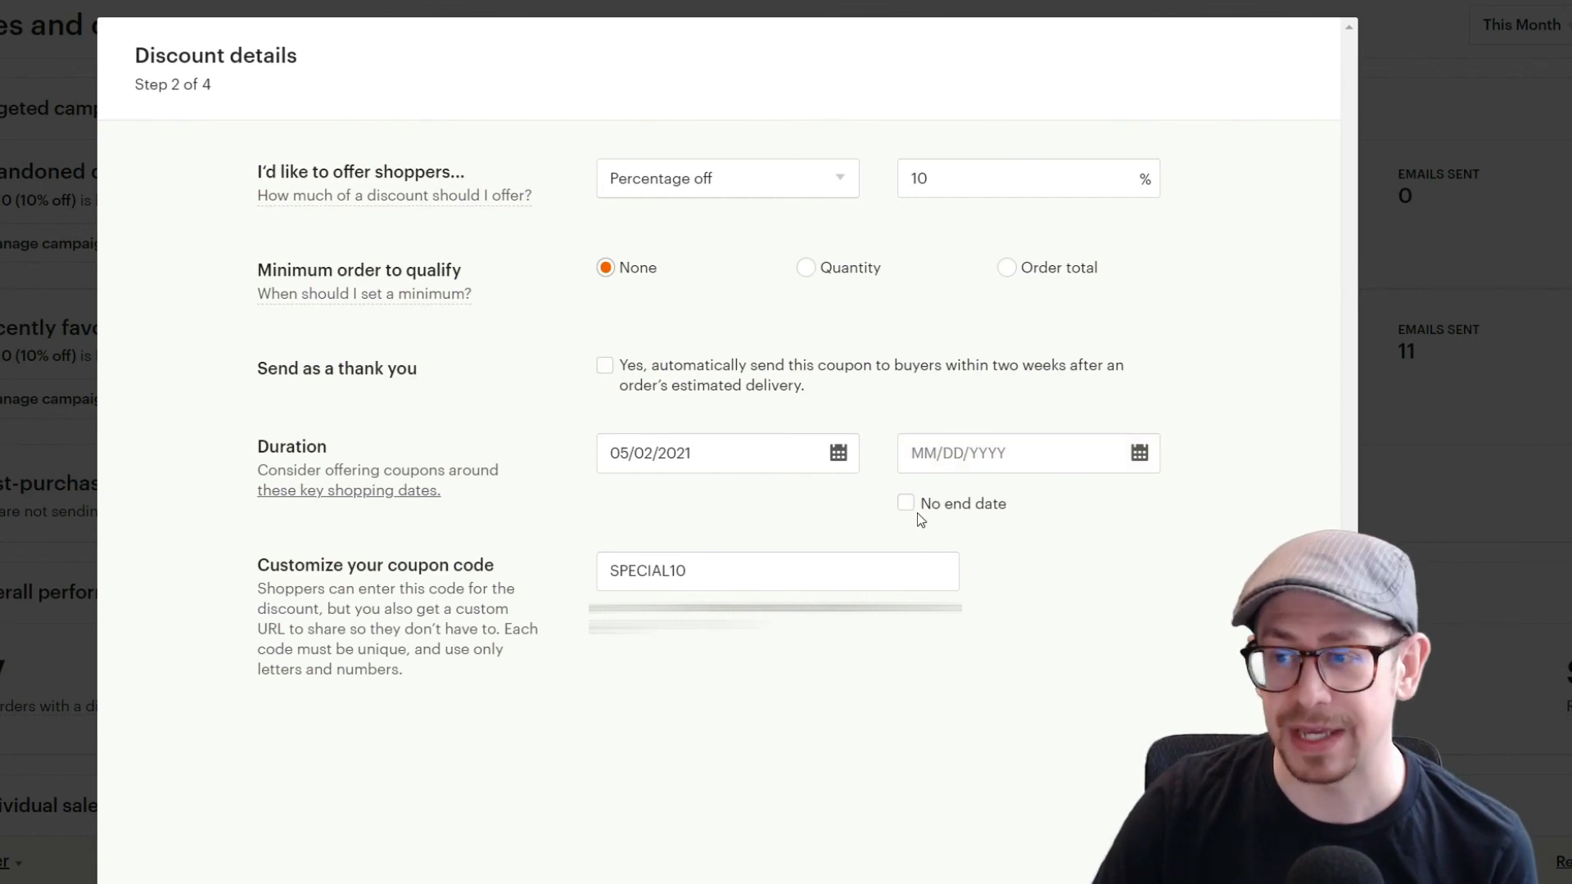